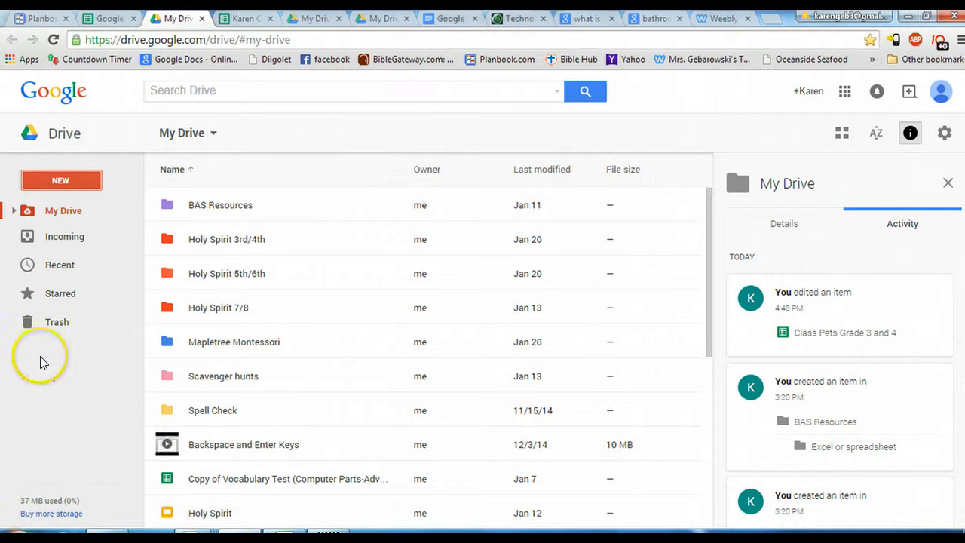
# Create a new blank Google Sheets spreadsheet in My Drive.
pyautogui.click(62, 185)
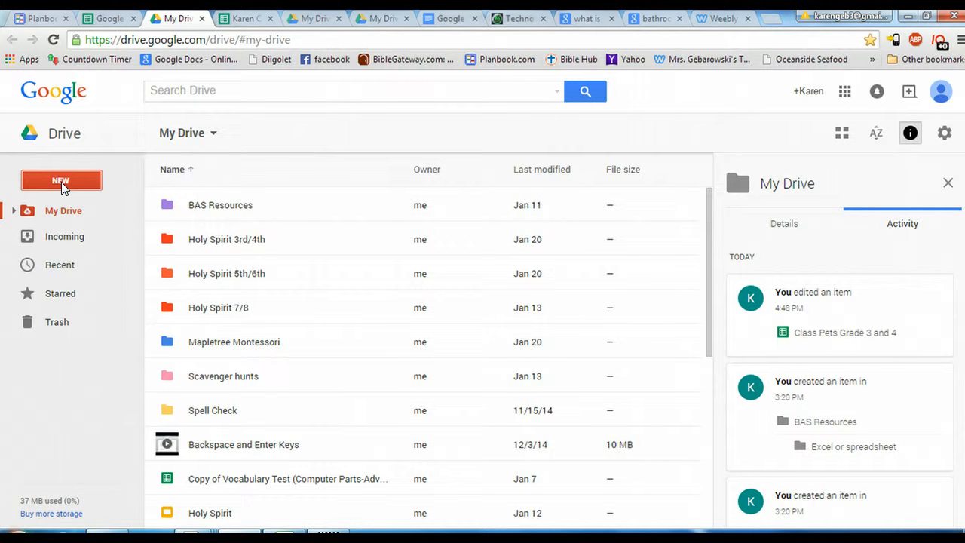
pyautogui.click(63, 185)
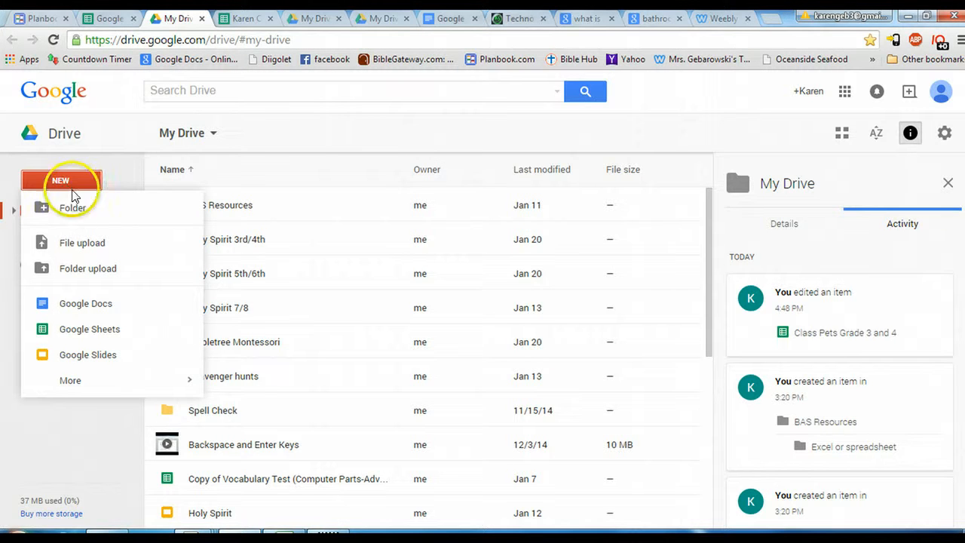
pyautogui.click(82, 329)
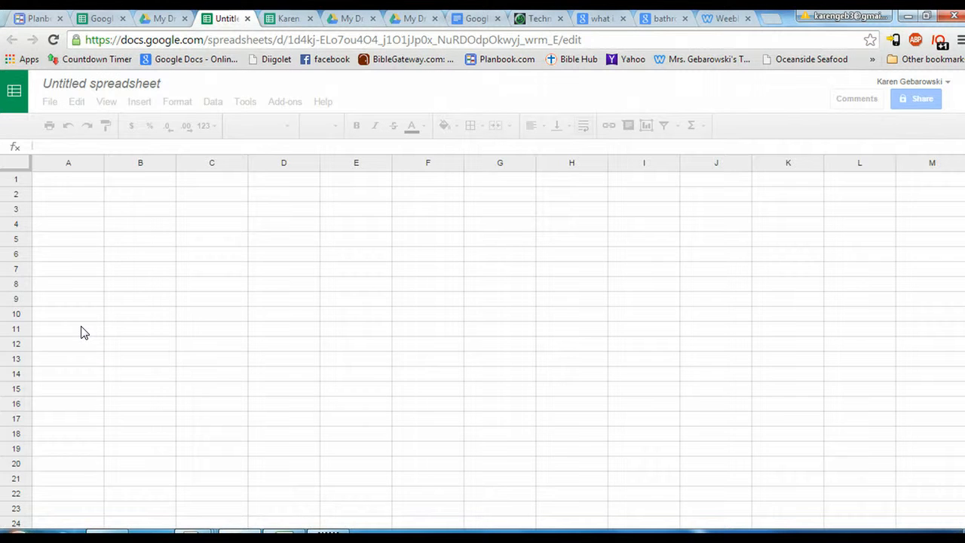
# Rename the untitled spreadsheet with the teacher's title and surname followed by "Class Pets".
pyautogui.click(119, 88)
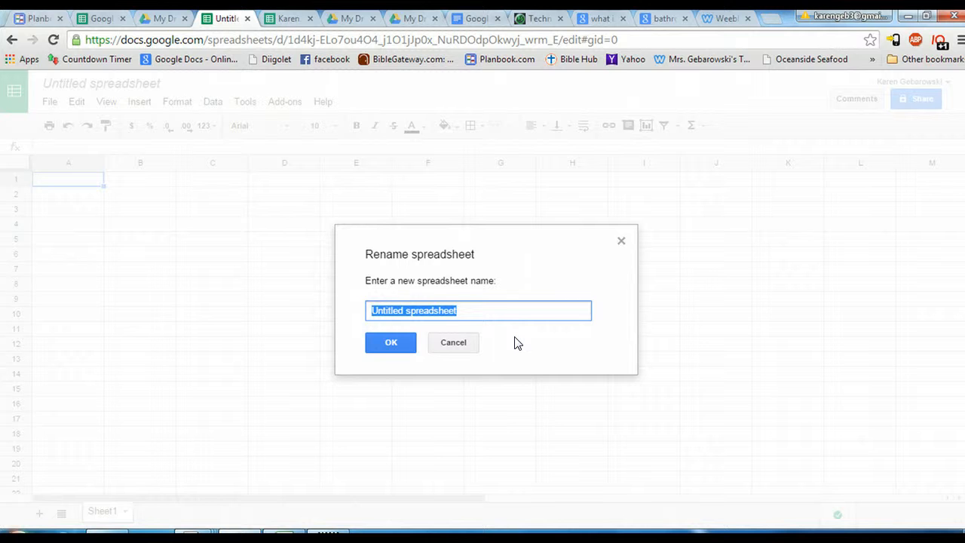
pyautogui.press('BackSpace')
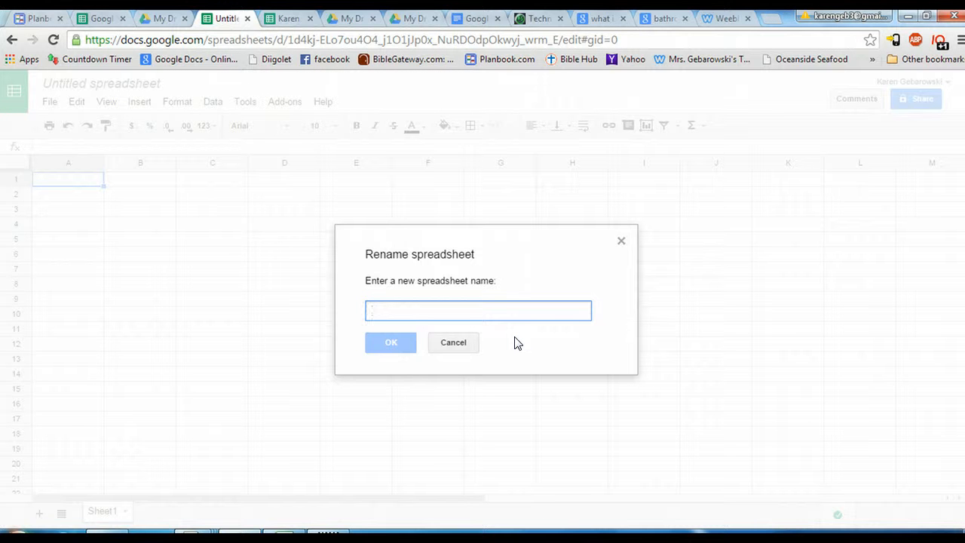
pyautogui.write('Mrs. ')
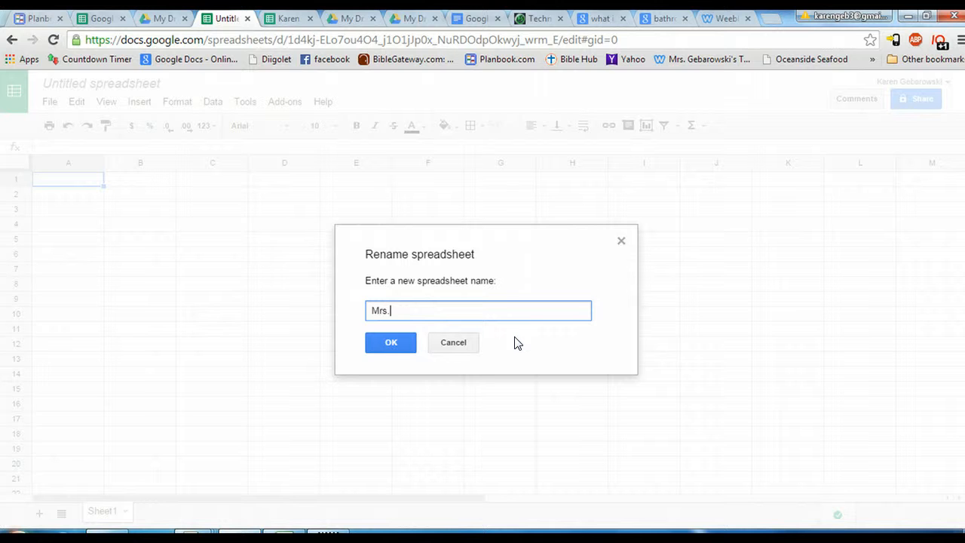
pyautogui.write('Gebarowski Class ')
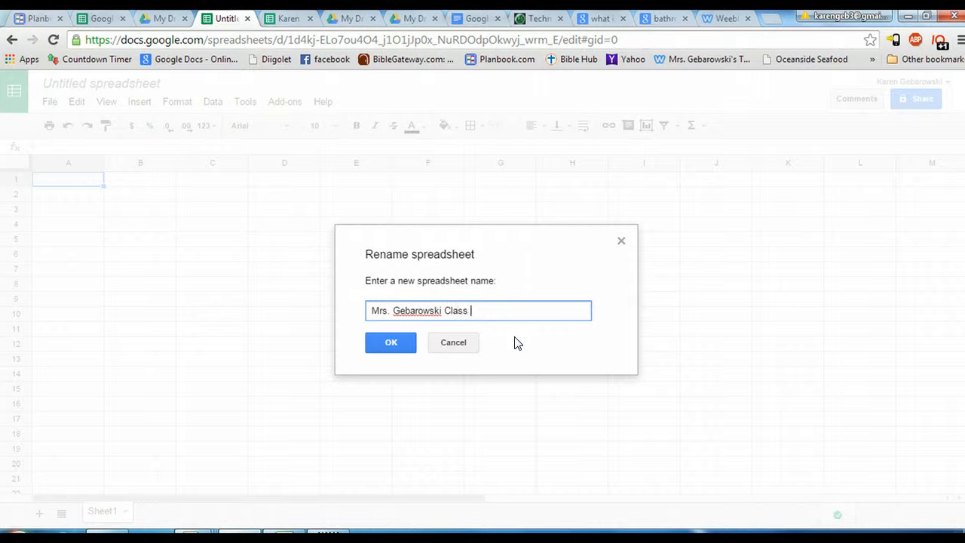
pyautogui.write('Pets')
pyautogui.click(392, 342)
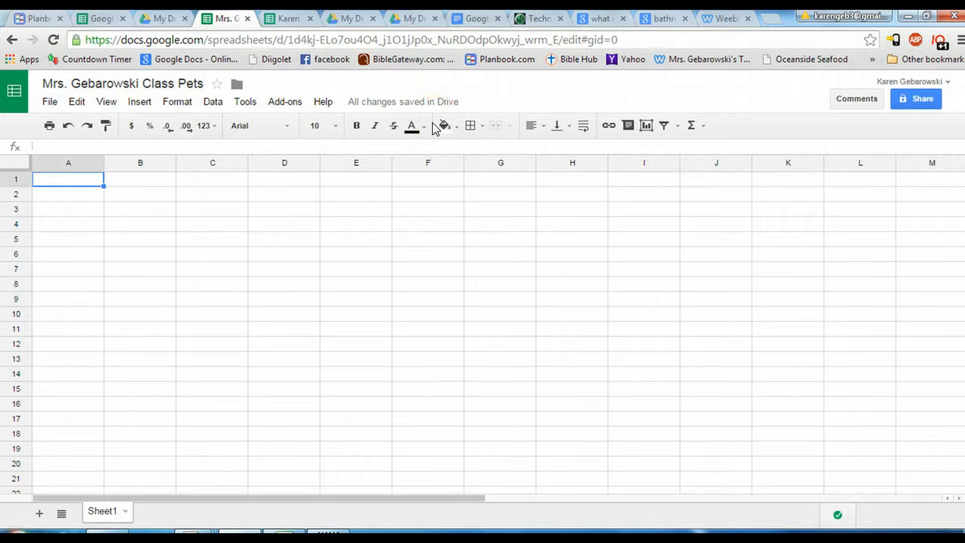
pyautogui.click(73, 103)
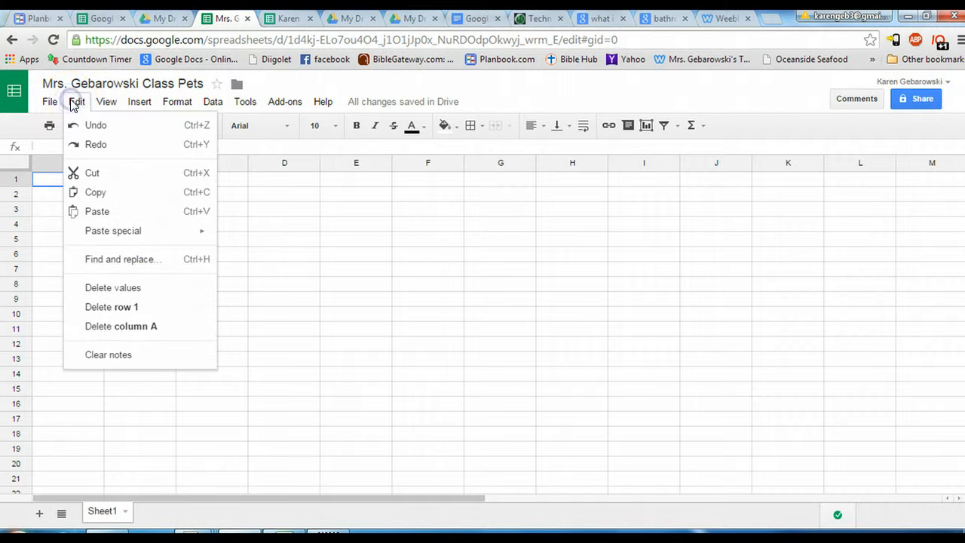
pyautogui.click(103, 103)
pyautogui.click(102, 102)
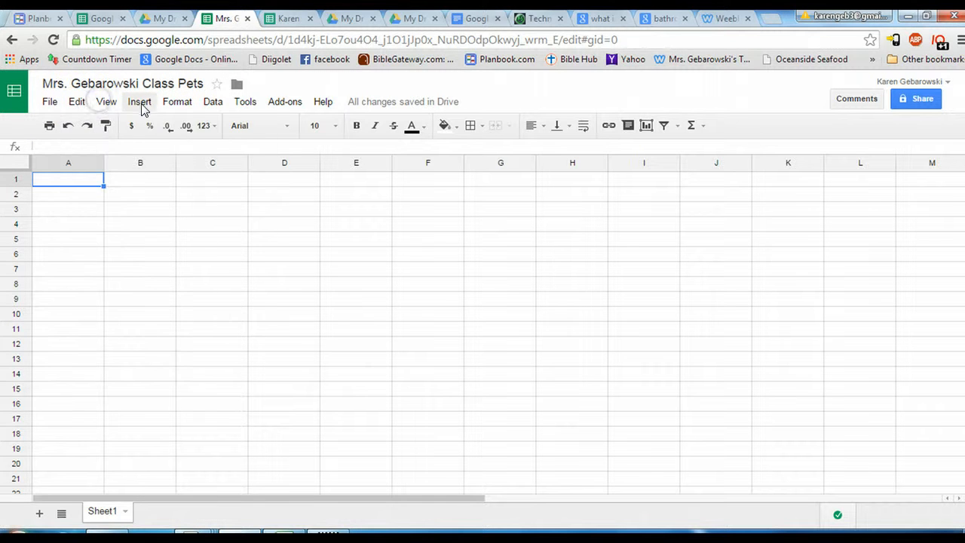
pyautogui.click(141, 103)
pyautogui.click(168, 103)
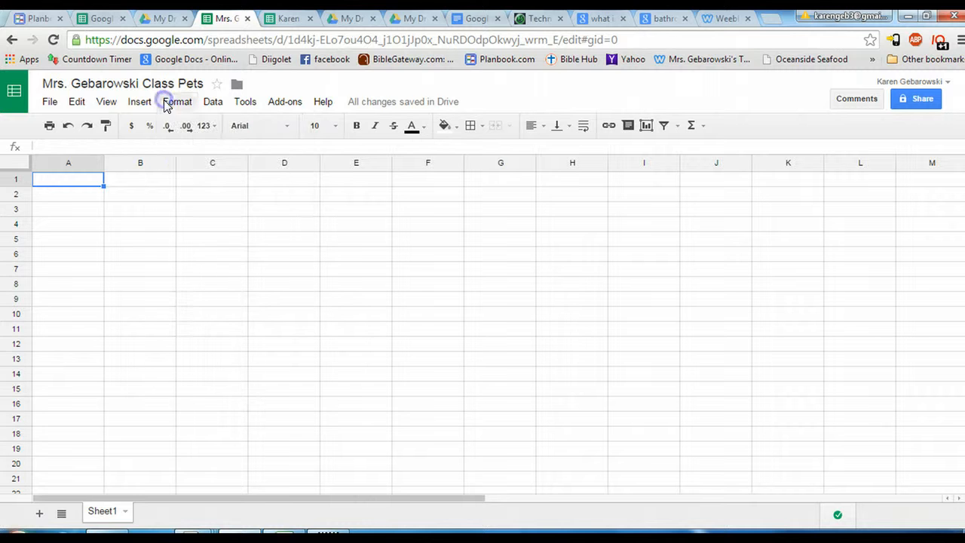
pyautogui.click(50, 103)
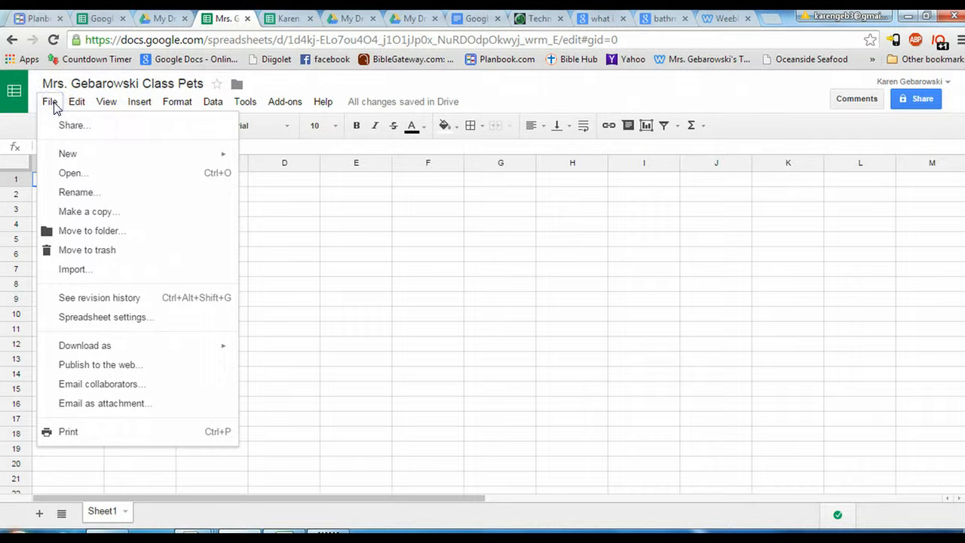
pyautogui.click(274, 196)
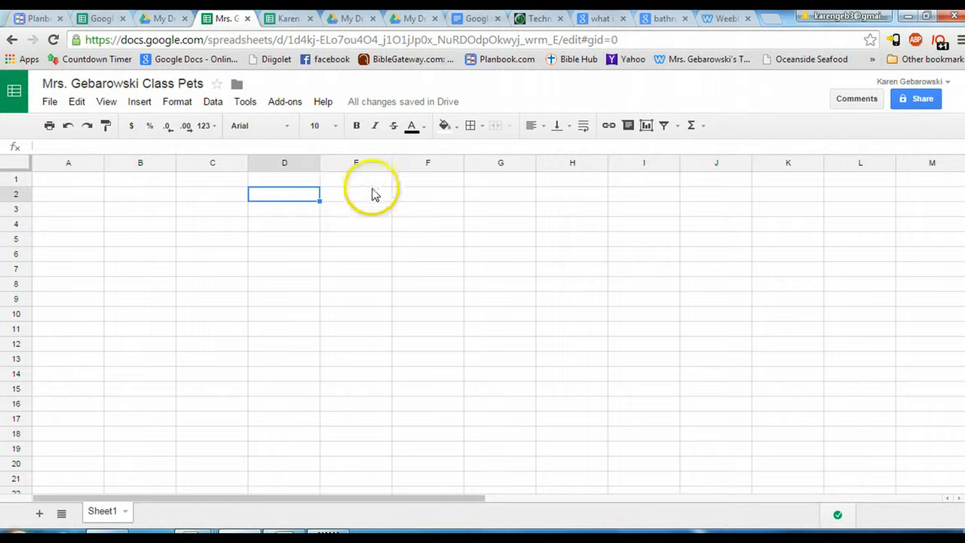
# Move the active cell from A1 through B1, B4, A4, C4 and A2, ending back at A1.
pyautogui.click(66, 181)
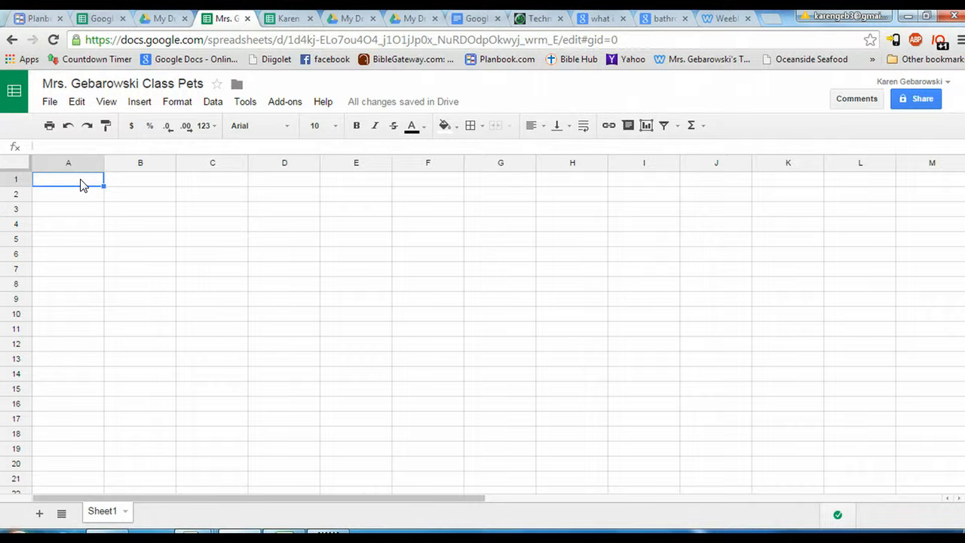
pyautogui.press('Right')
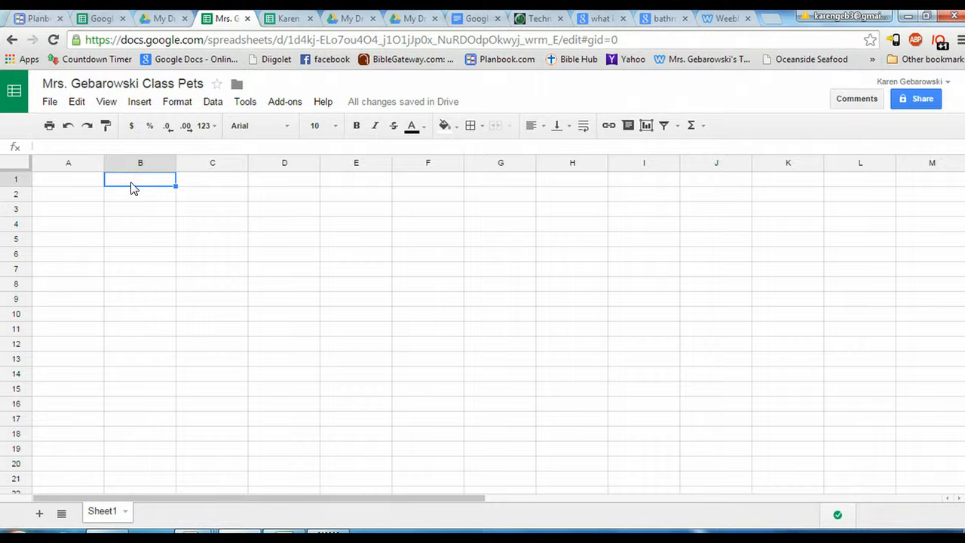
pyautogui.press('Return')
pyautogui.press('Return')
pyautogui.press('Return')
pyautogui.press('Left')
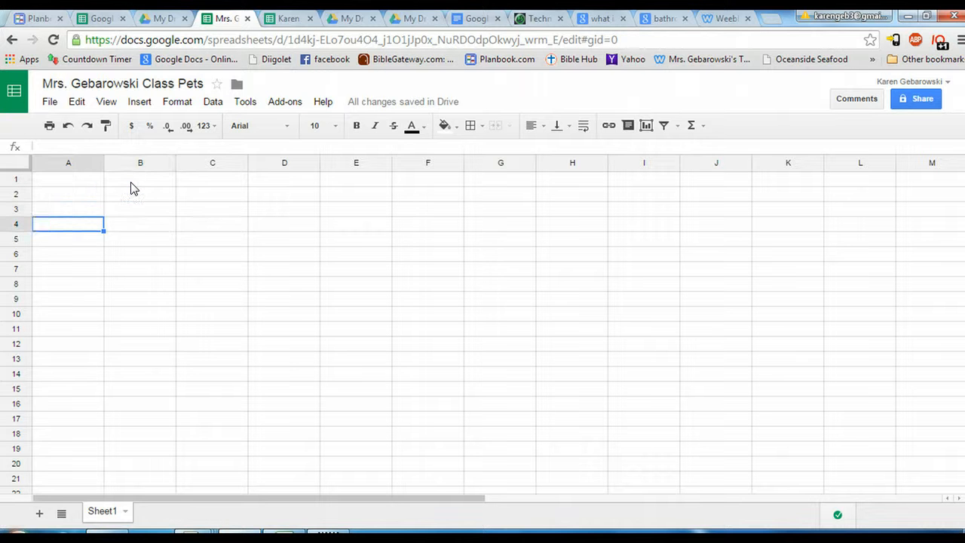
pyautogui.press('Right')
pyautogui.press('Right')
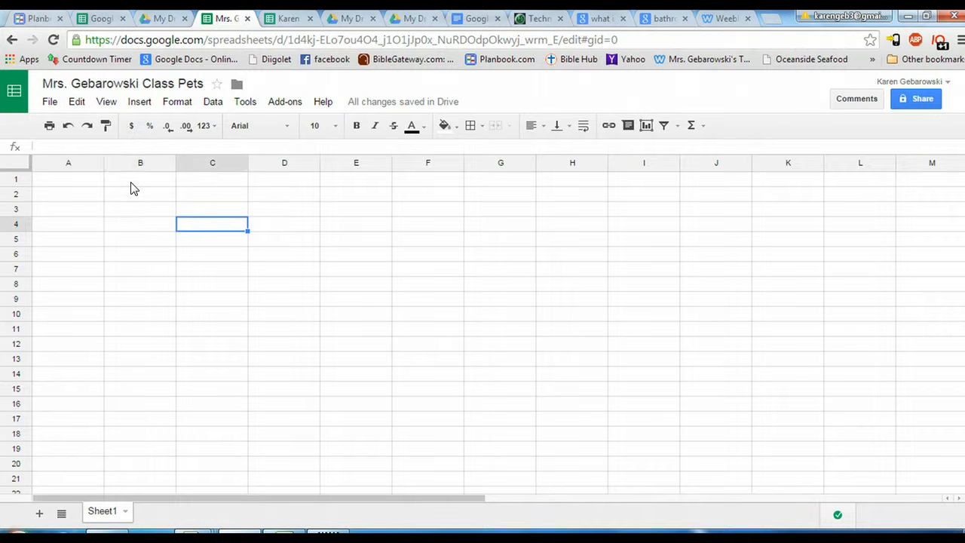
pyautogui.press('Up')
pyautogui.press('Up')
pyautogui.press('Left')
pyautogui.press('Left')
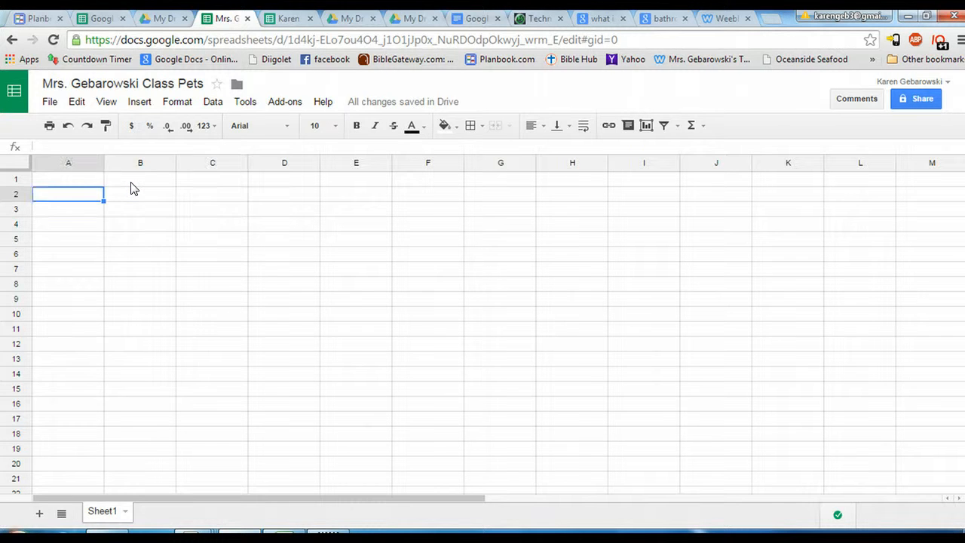
pyautogui.press('Up')
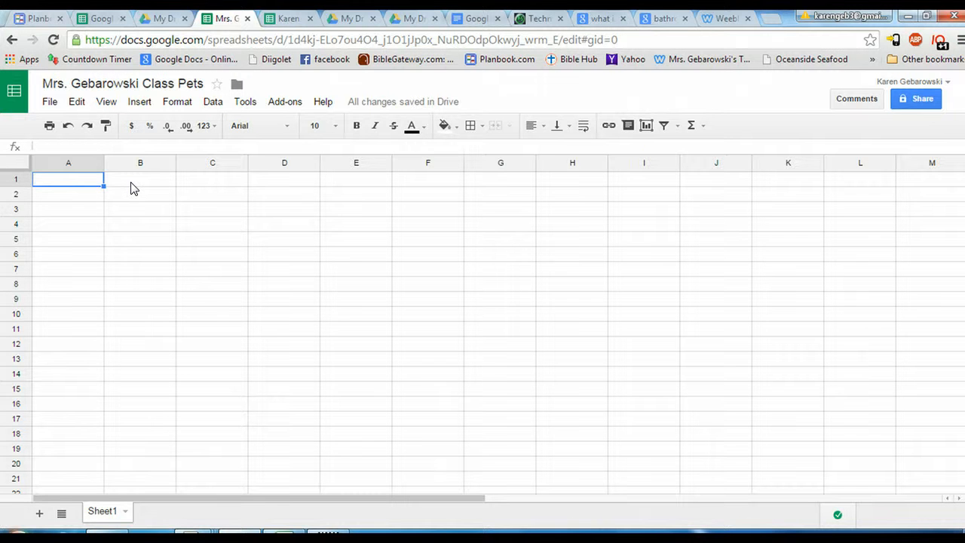
# Select the whole of column A, column C and row 2, one after another.
pyautogui.click(91, 183)
pyautogui.click(82, 163)
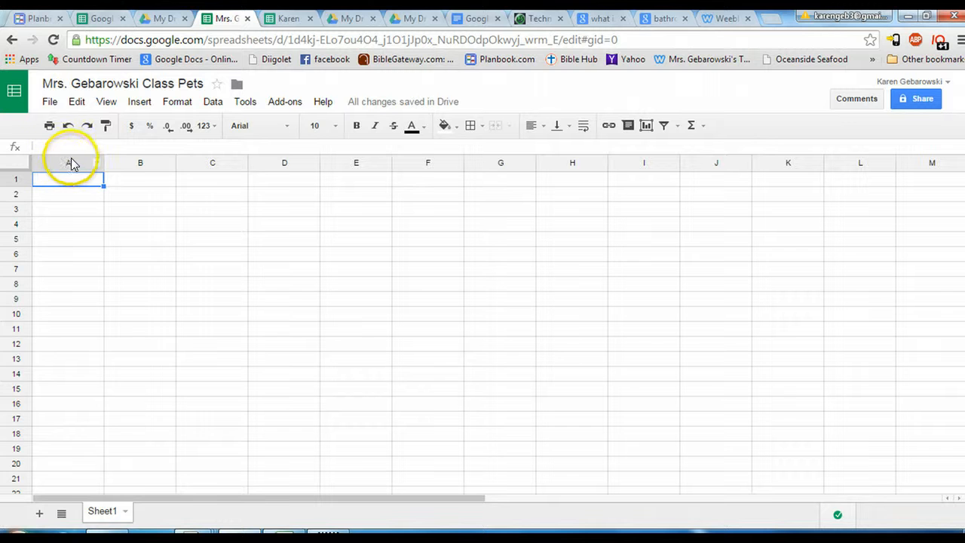
pyautogui.click(70, 162)
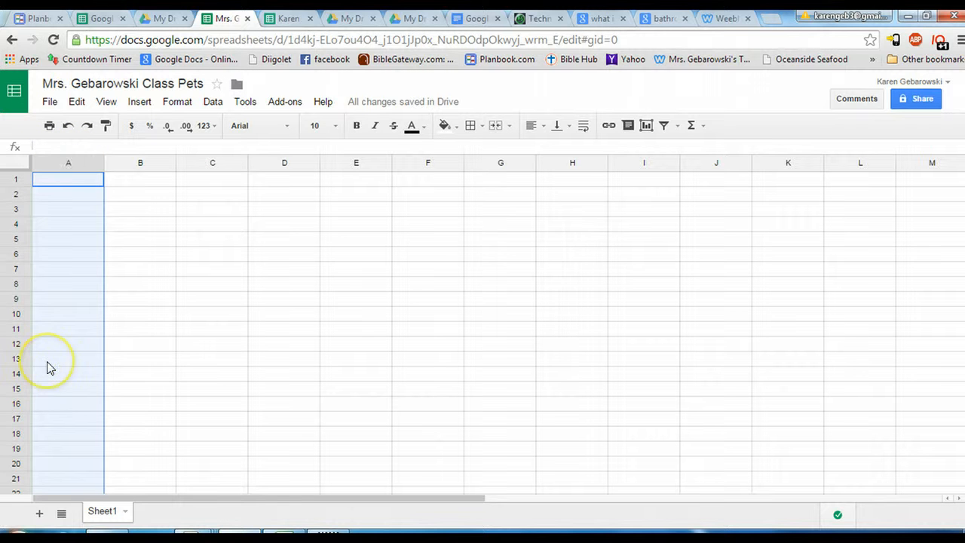
pyautogui.click(216, 162)
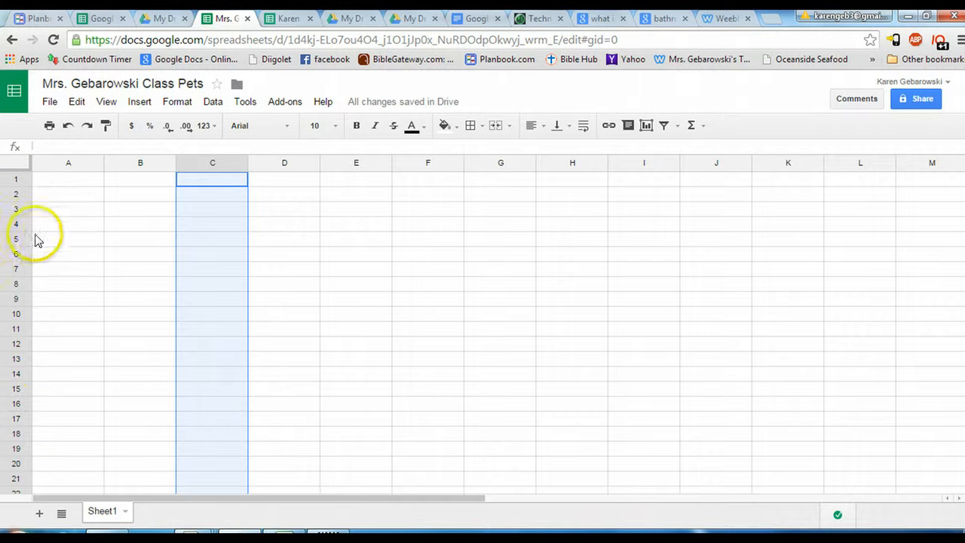
pyautogui.click(18, 196)
pyautogui.click(18, 196)
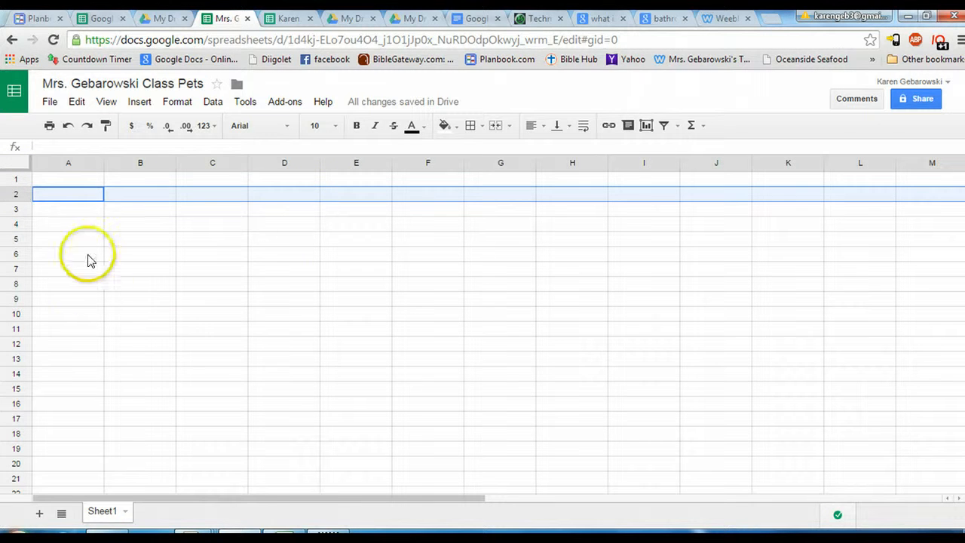
# Widen column A and undo the width change.
pyautogui.click(71, 226)
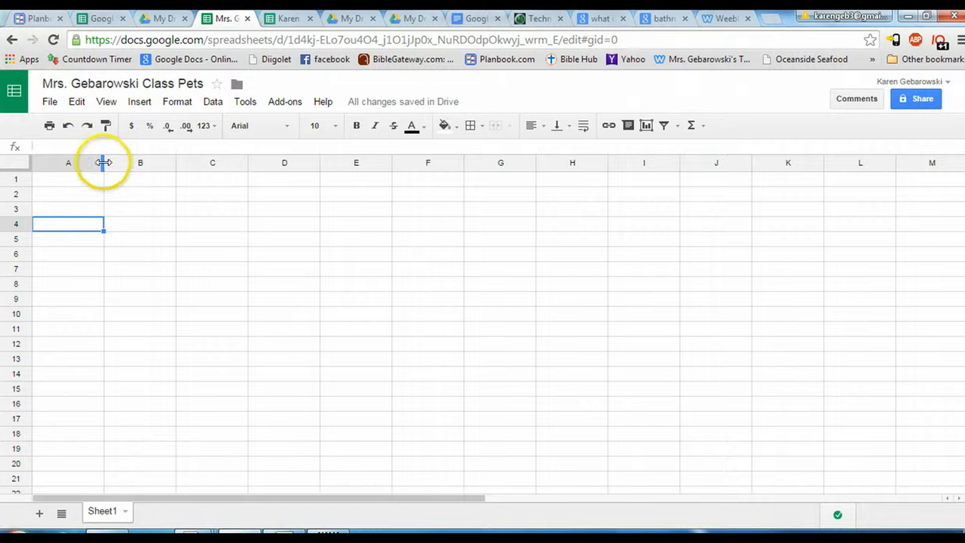
pyautogui.moveTo(102, 160); pyautogui.dragTo(154, 161)
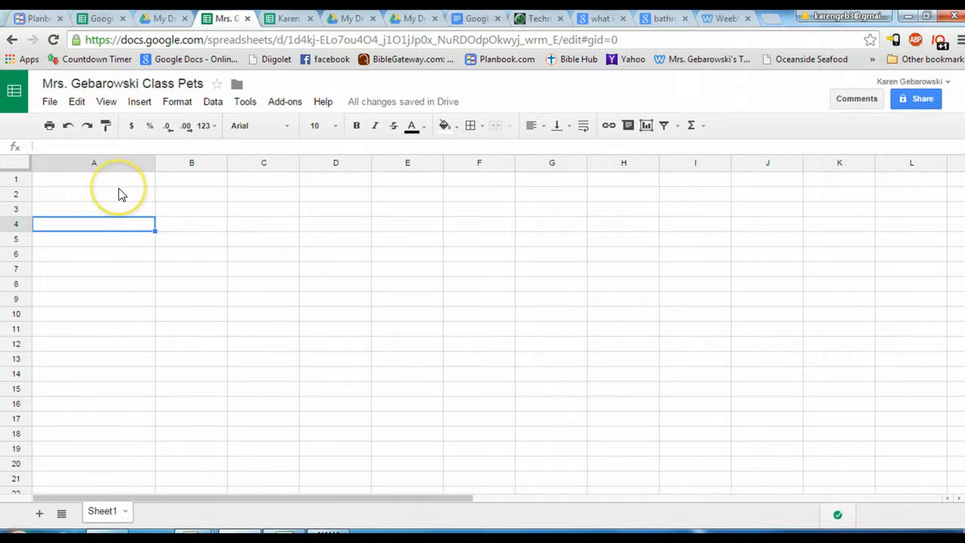
pyautogui.click(68, 126)
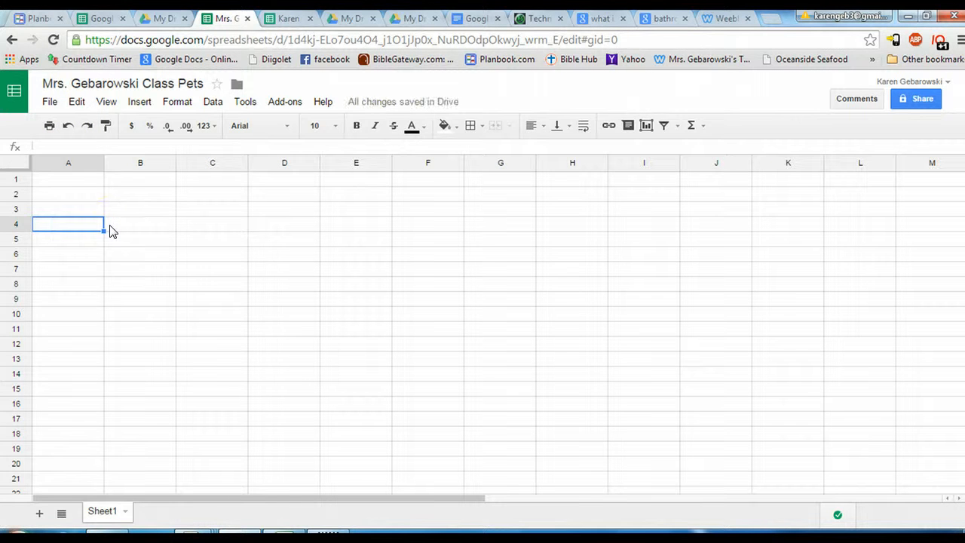
# Enter Dogs with a count of 3 in A1:B1 and Cats with a count of 5 in A2:B2.
pyautogui.click(64, 182)
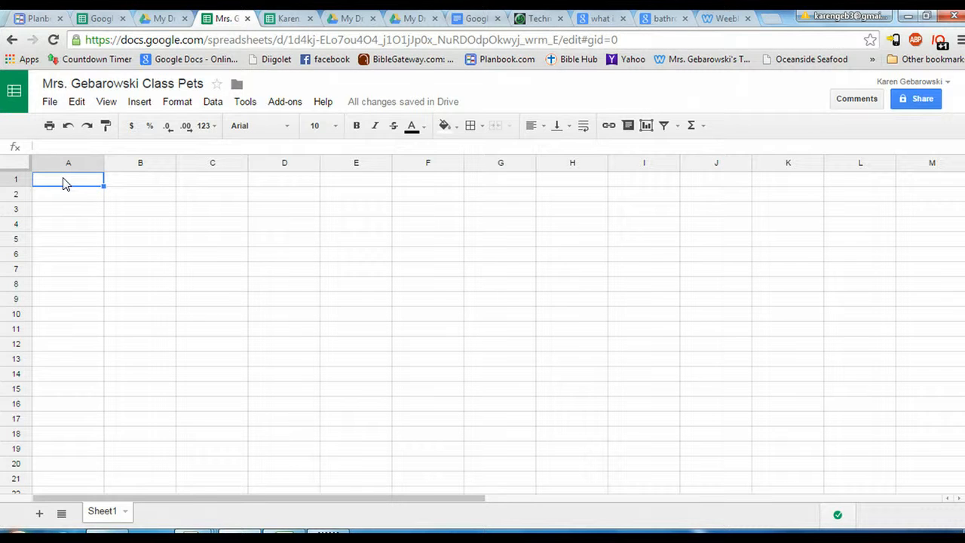
pyautogui.write('Dogs')
pyautogui.press('Tab')
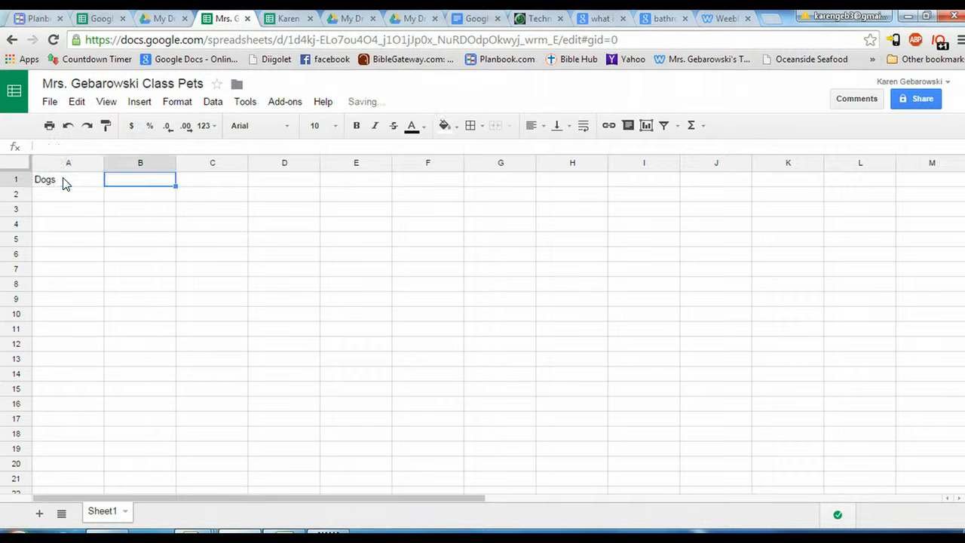
pyautogui.write('3')
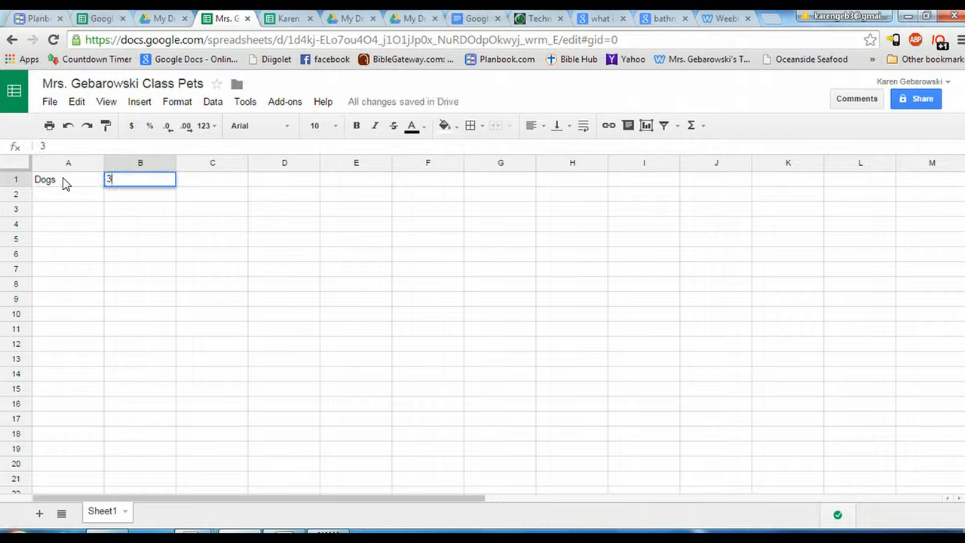
pyautogui.click(50, 196)
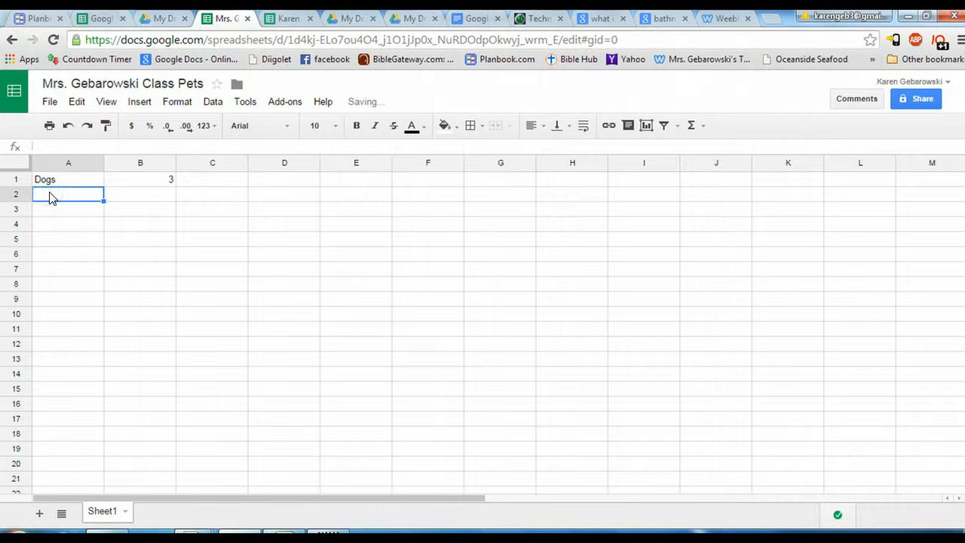
pyautogui.write('Cats')
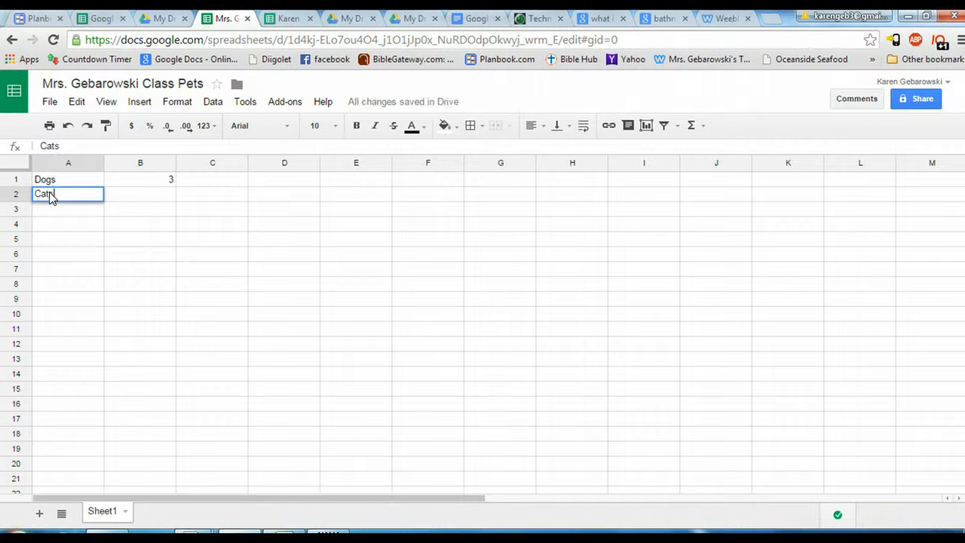
pyautogui.press('Tab')
pyautogui.write('5')
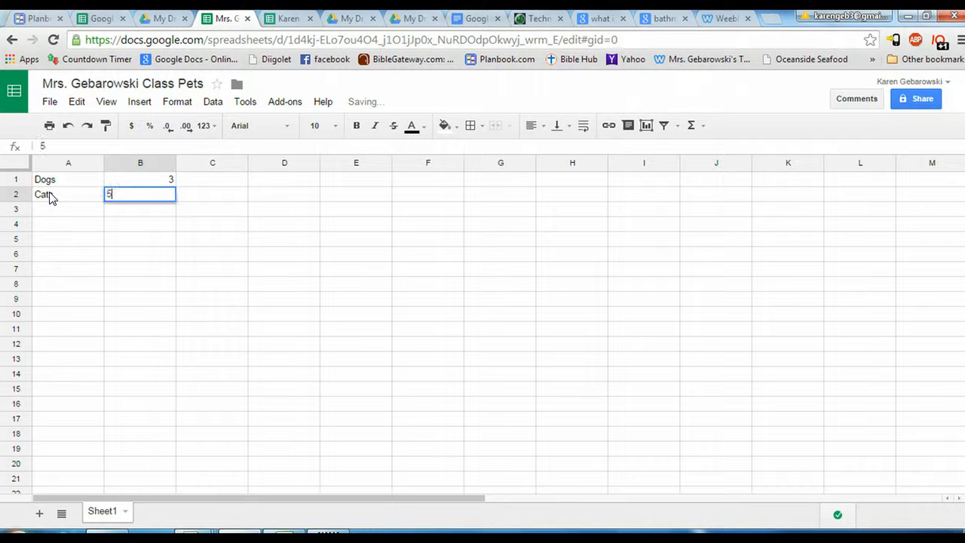
# Enter Birds with a count of 3 in A3:B3 and Guinea Pig with a count of 1 in A4:B4.
pyautogui.click(53, 210)
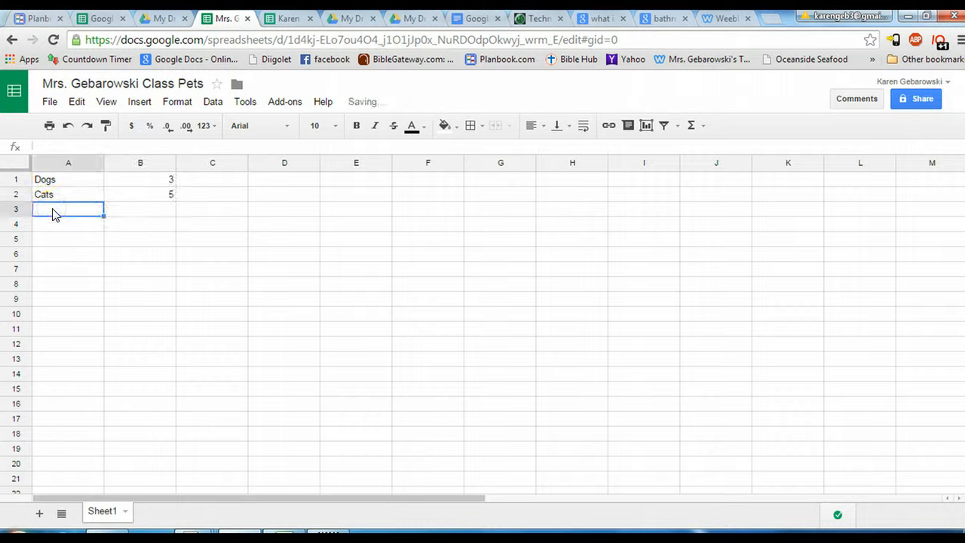
pyautogui.write('Birds')
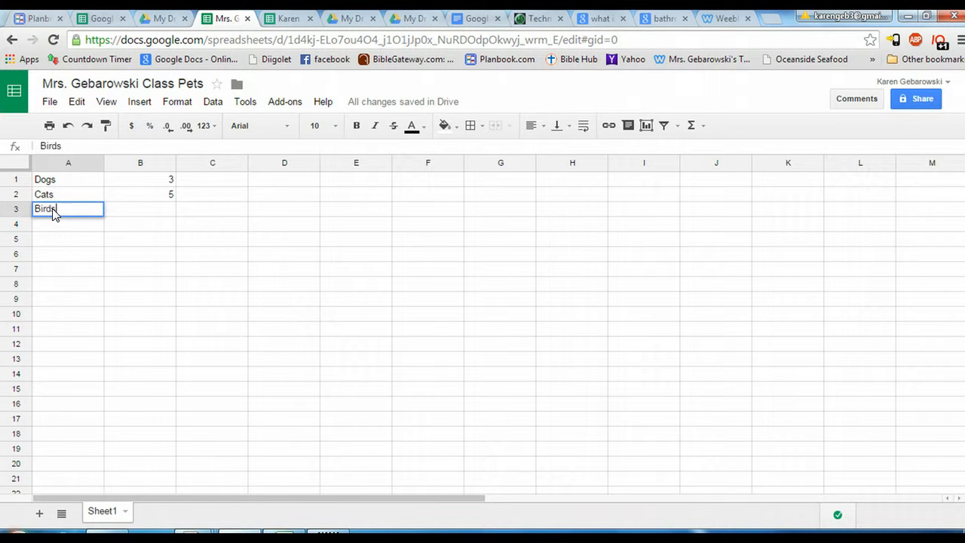
pyautogui.click(151, 212)
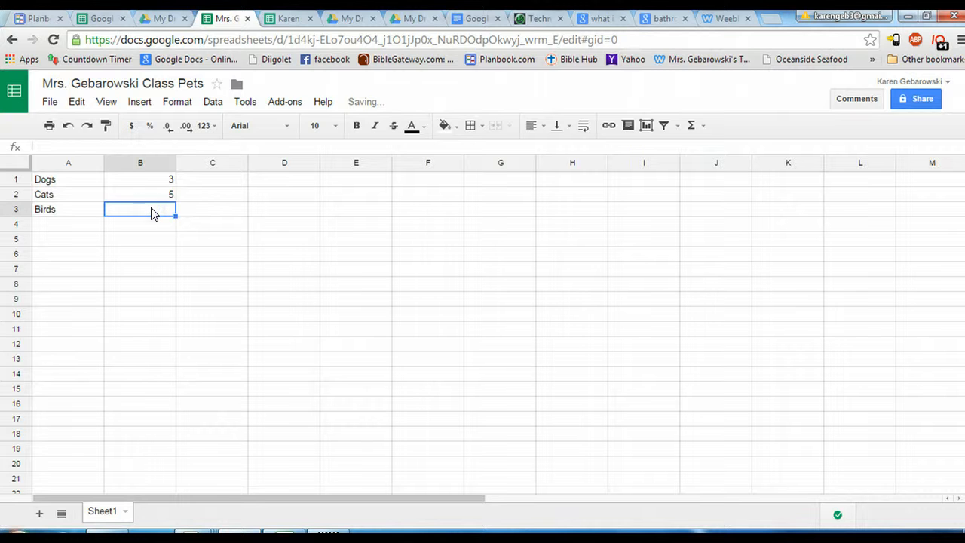
pyautogui.write('3')
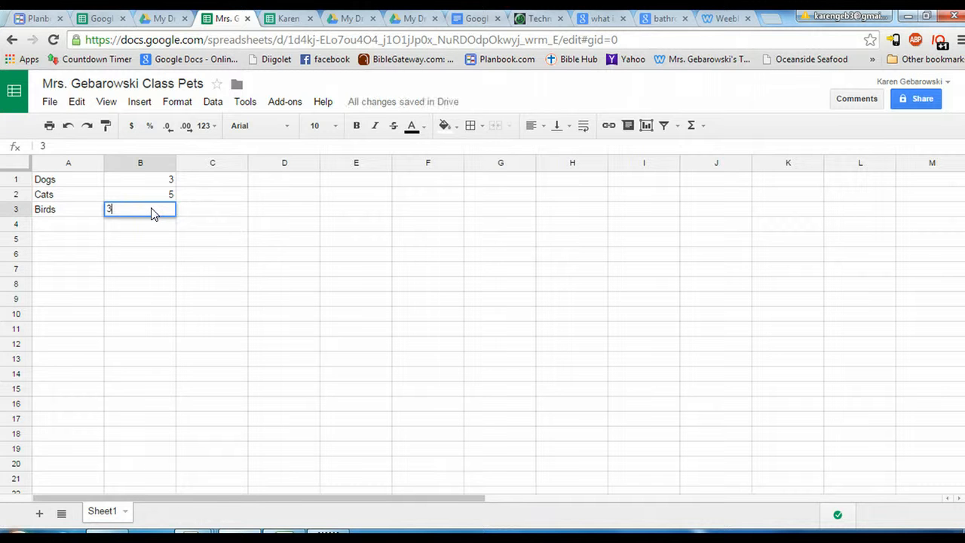
pyautogui.click(85, 228)
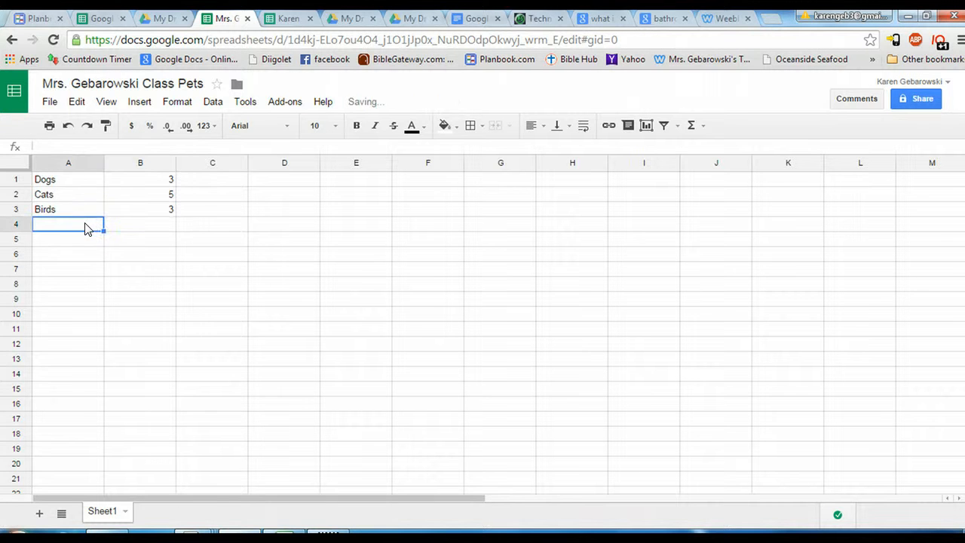
pyautogui.write('Guinea Pig')
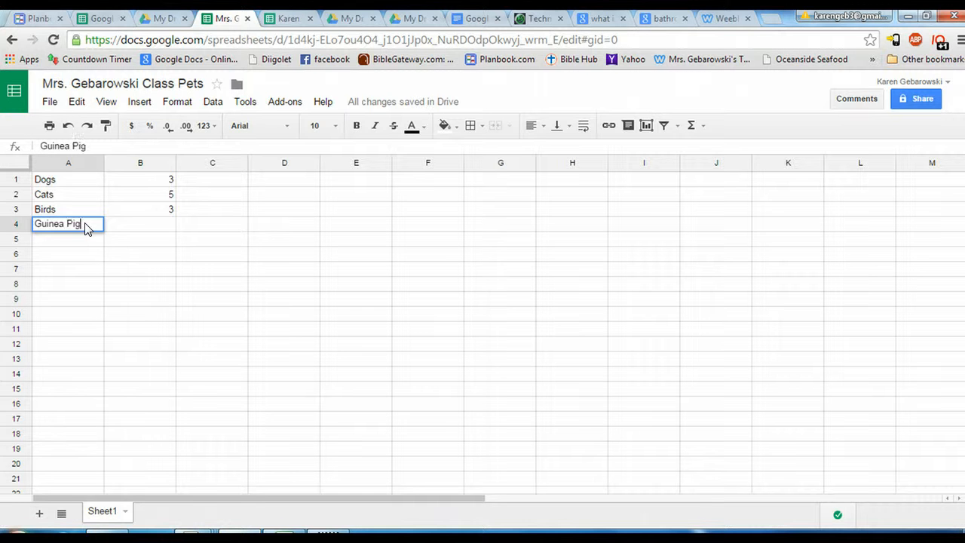
pyautogui.press('Tab')
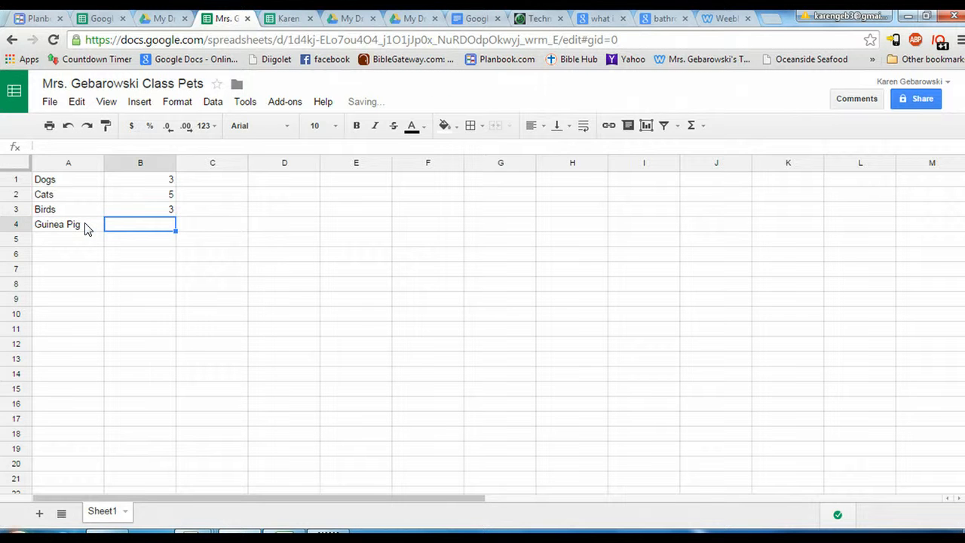
pyautogui.write('1')
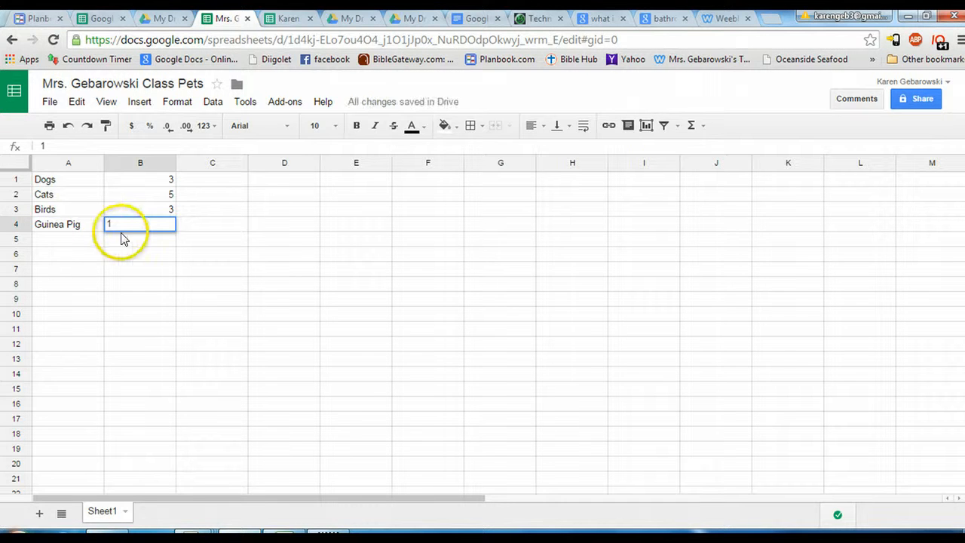
pyautogui.click(121, 232)
pyautogui.click(124, 243)
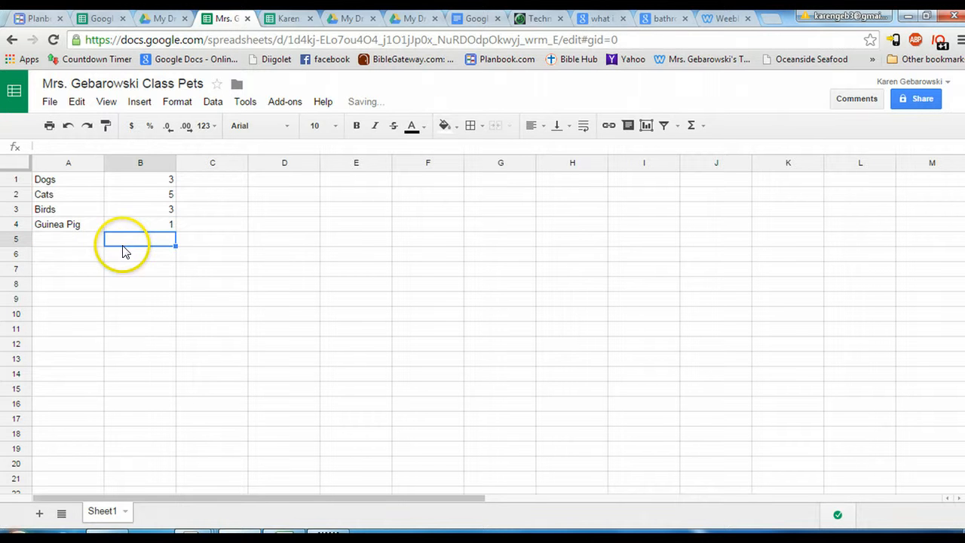
# Insert a row above the Dogs row and enter the heading Class Pets in A1.
pyautogui.click(64, 181)
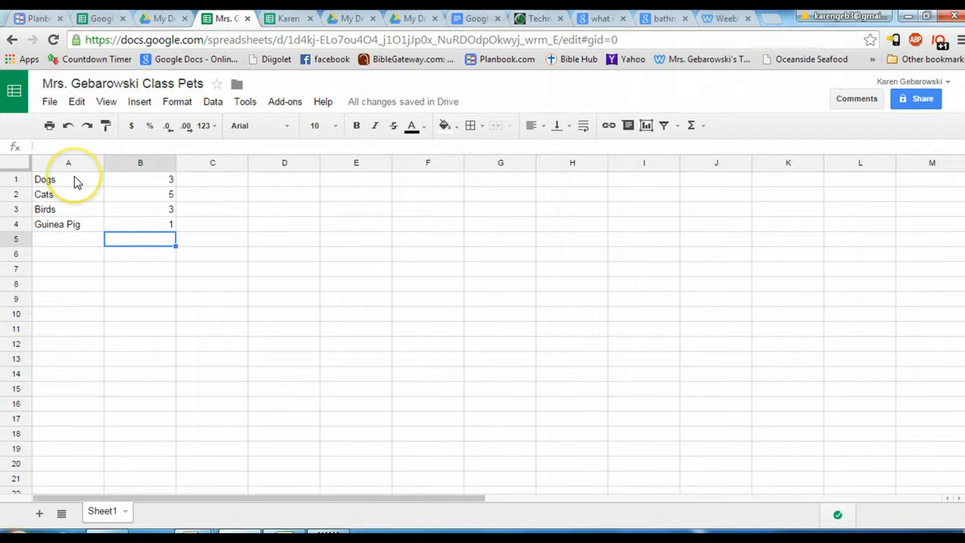
pyautogui.click(65, 181)
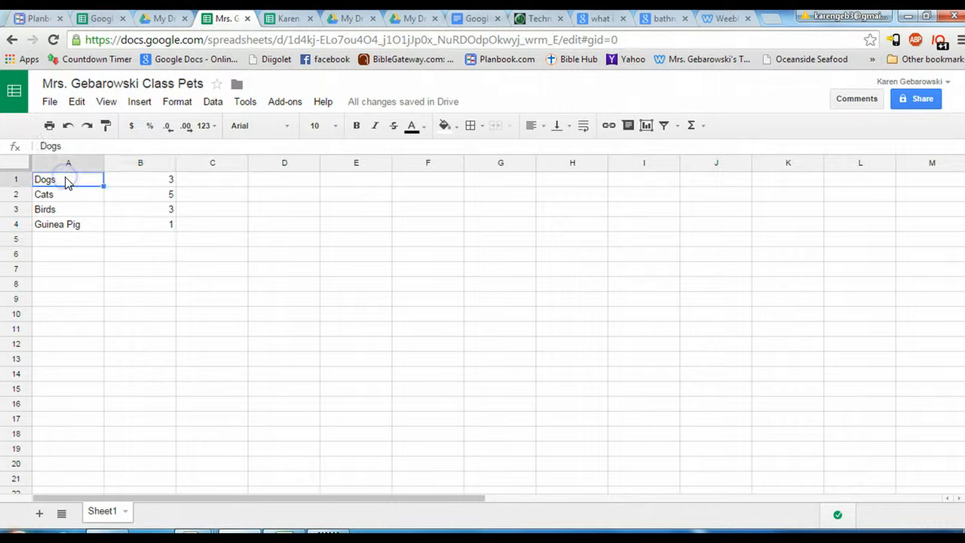
pyautogui.click(136, 105)
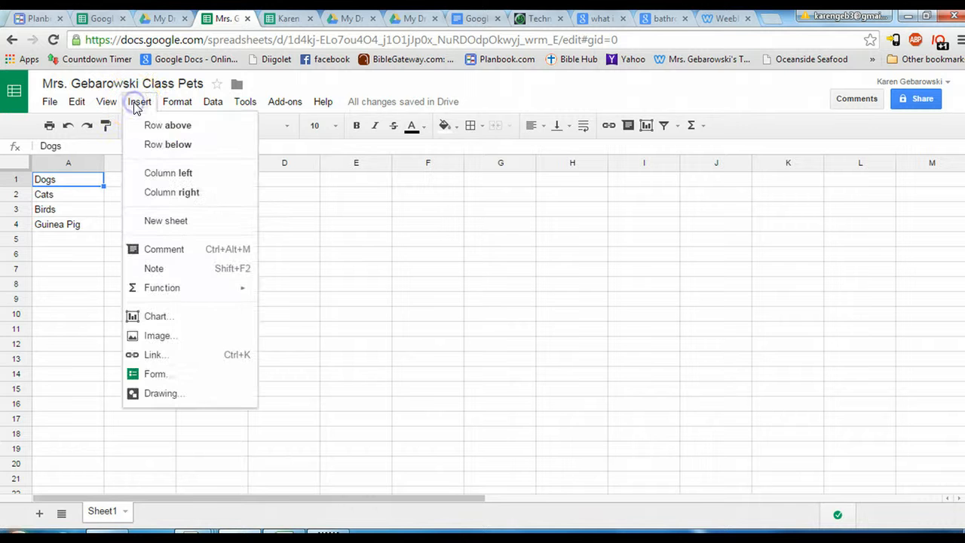
pyautogui.click(169, 127)
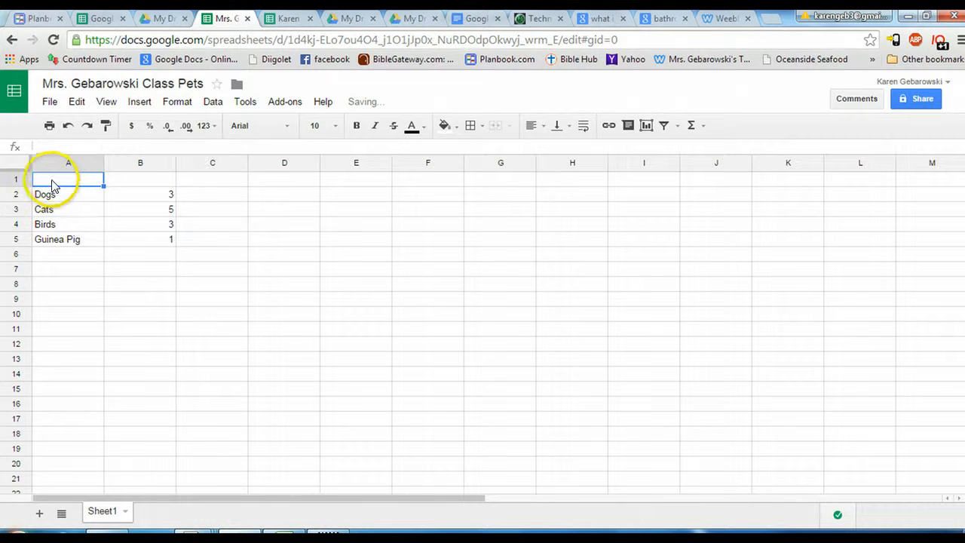
pyautogui.click(52, 179)
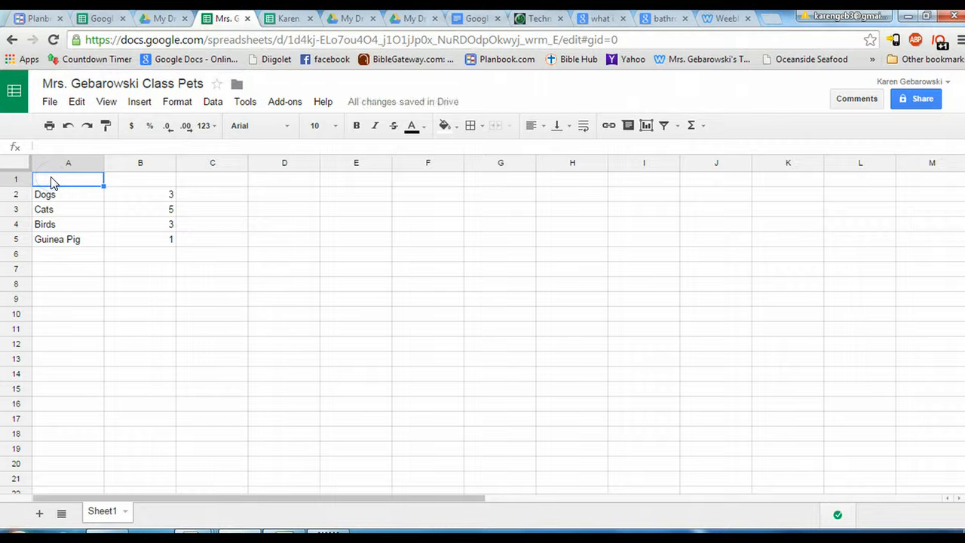
pyautogui.write('Class Pets')
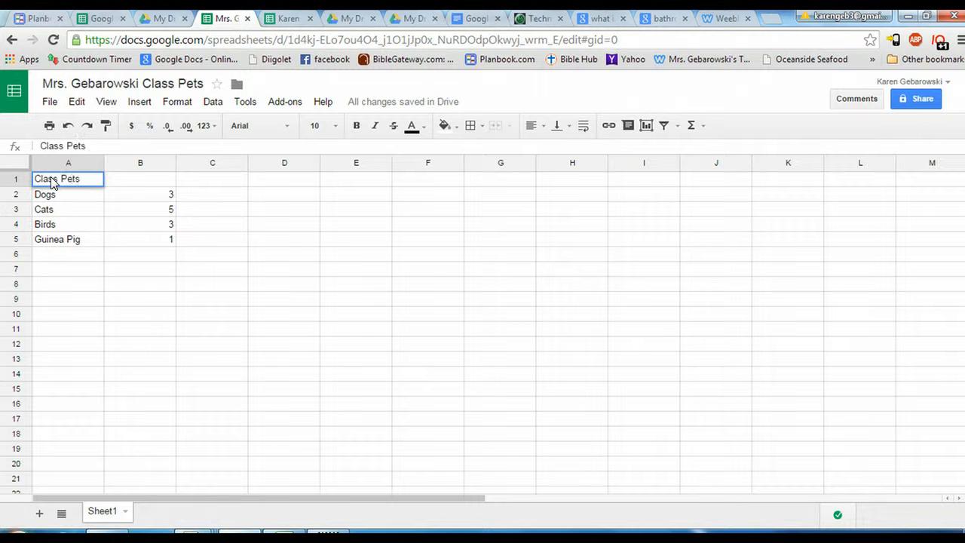
pyautogui.click(121, 194)
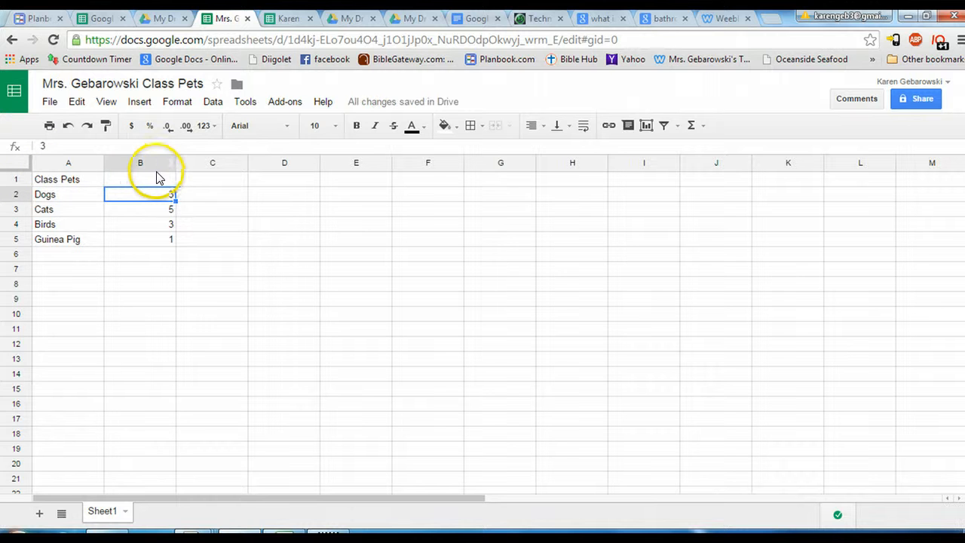
# Merge all of A1:B1 and centre the Class Pets heading across both columns.
pyautogui.click(51, 181)
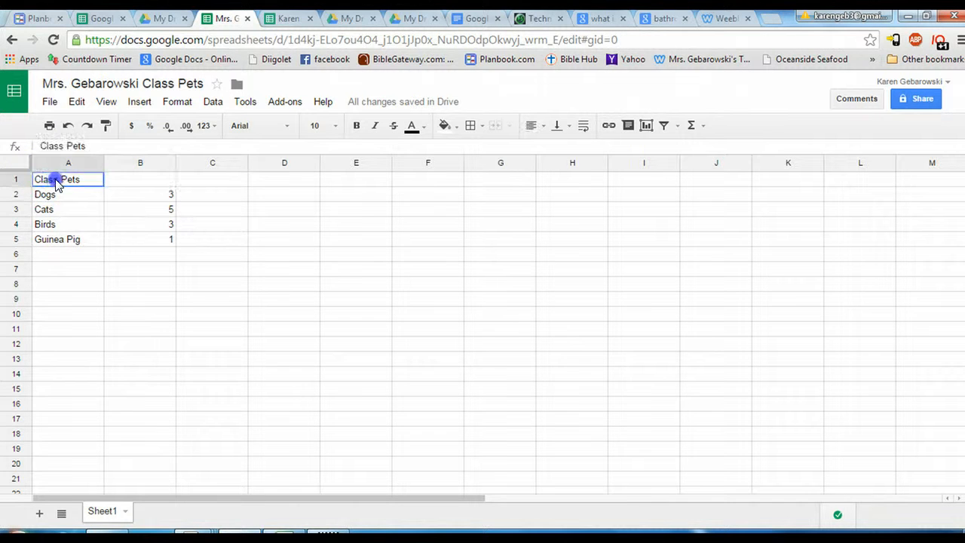
pyautogui.moveTo(60, 184); pyautogui.dragTo(134, 185)
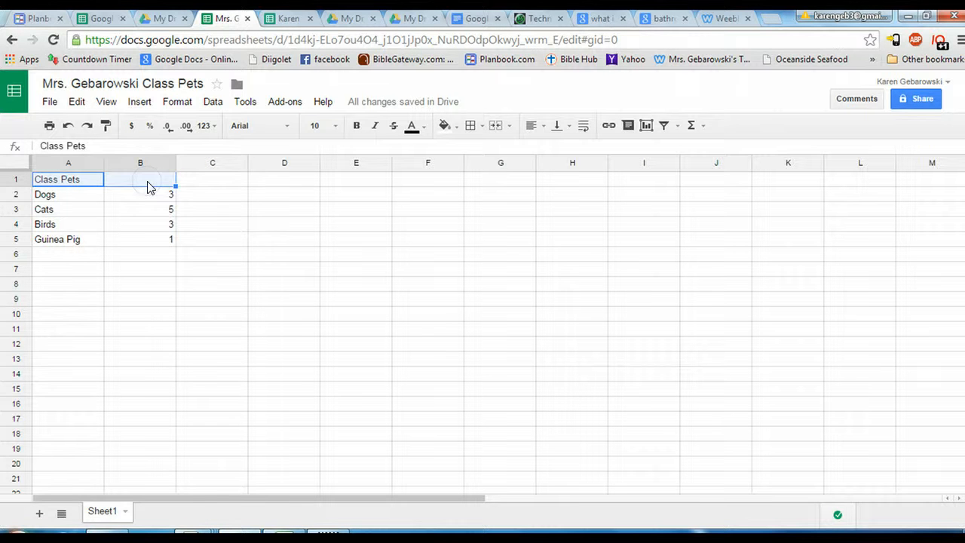
pyautogui.click(510, 125)
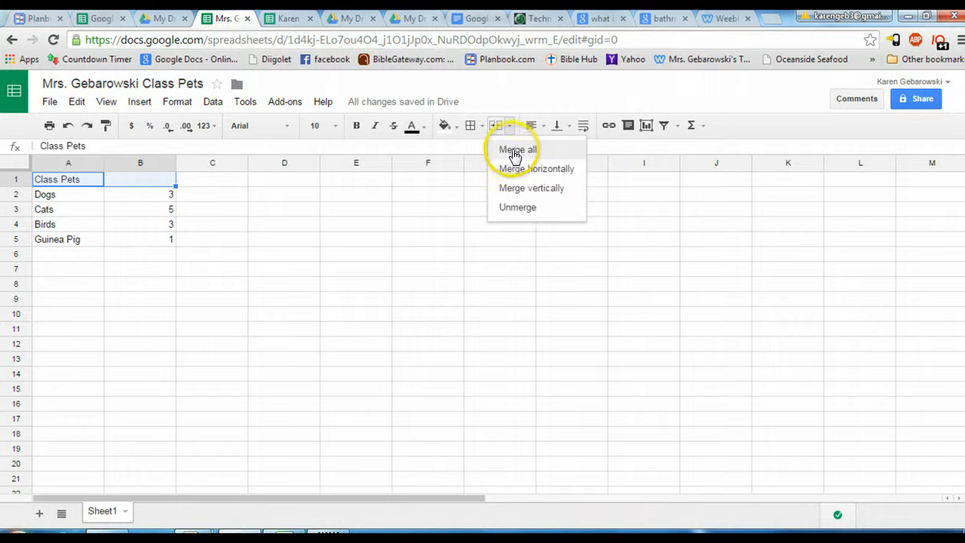
pyautogui.click(515, 149)
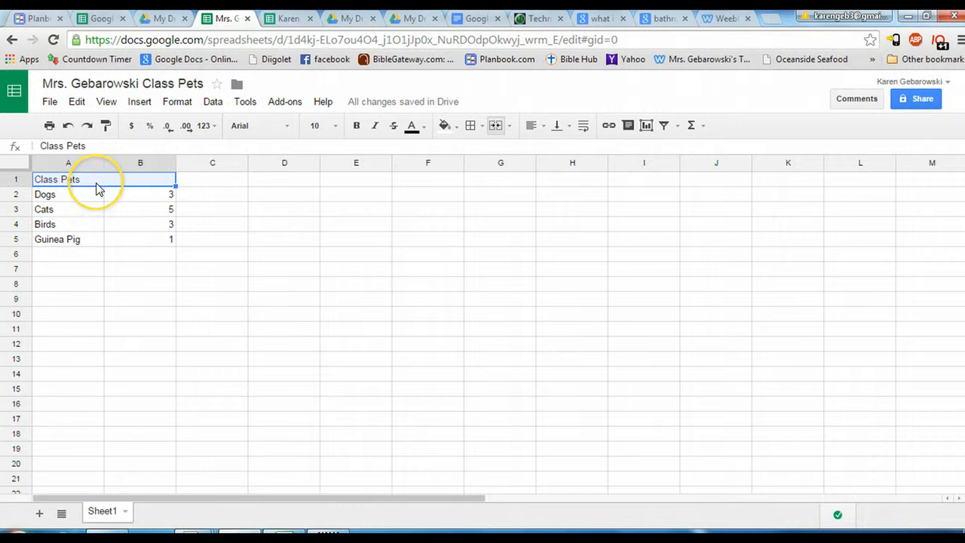
pyautogui.click(541, 129)
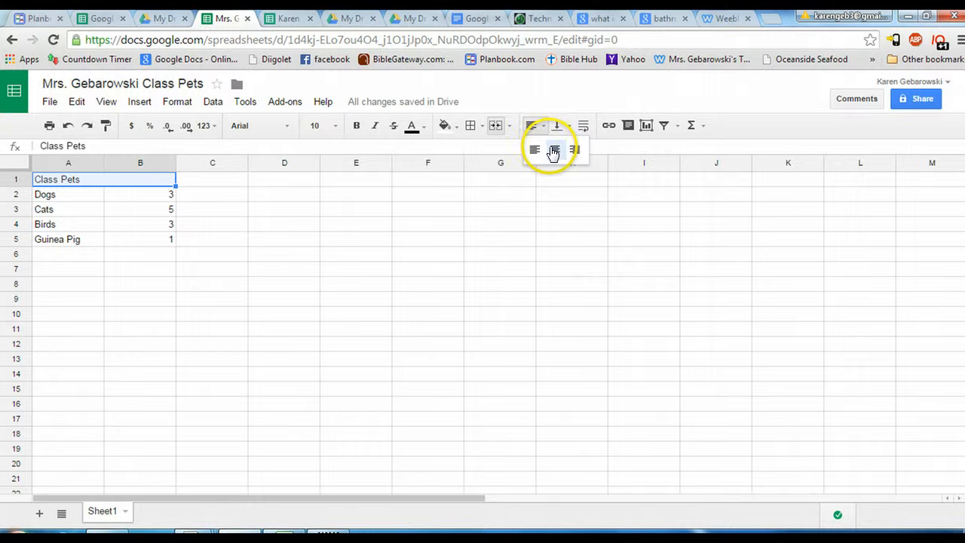
pyautogui.click(553, 152)
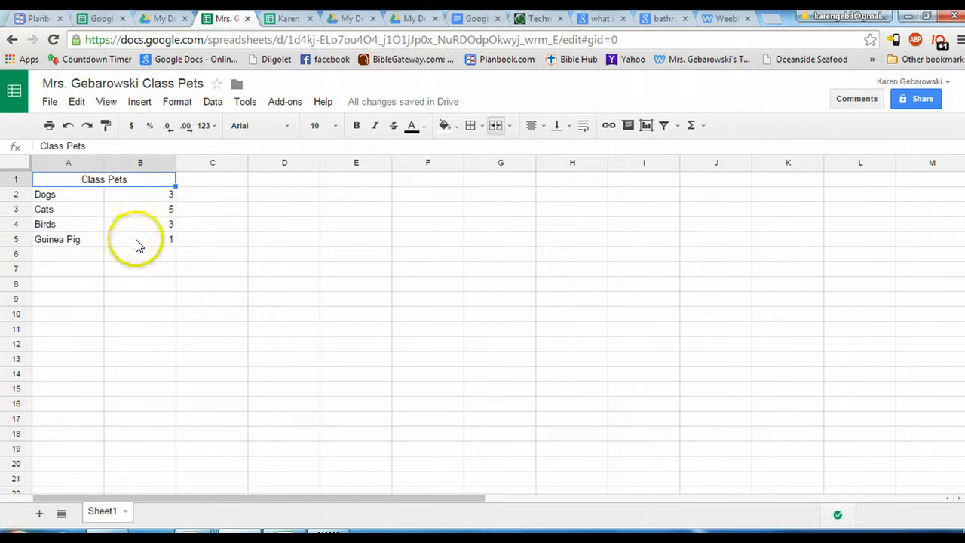
# Apply all borders to the class pets table in A1:B5.
pyautogui.click(70, 183)
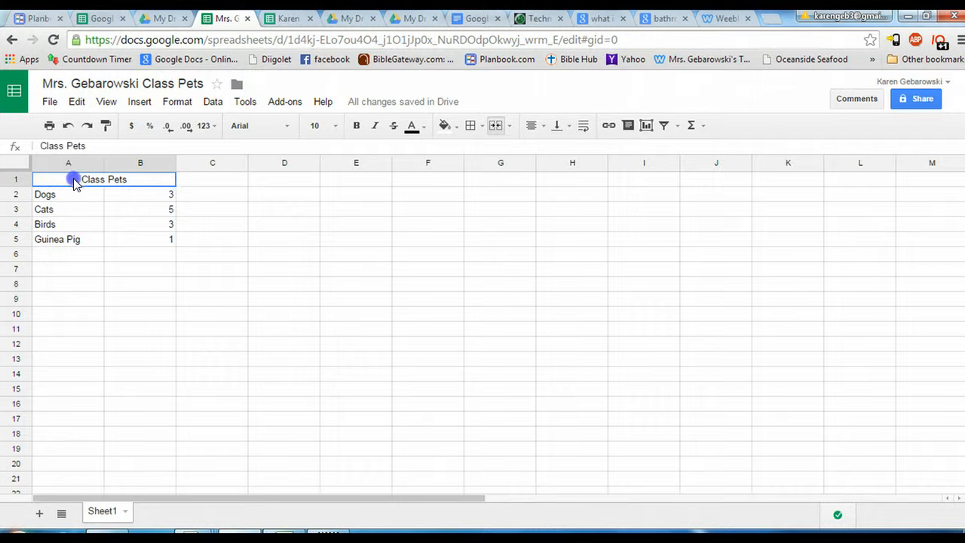
pyautogui.moveTo(74, 182); pyautogui.dragTo(81, 242)
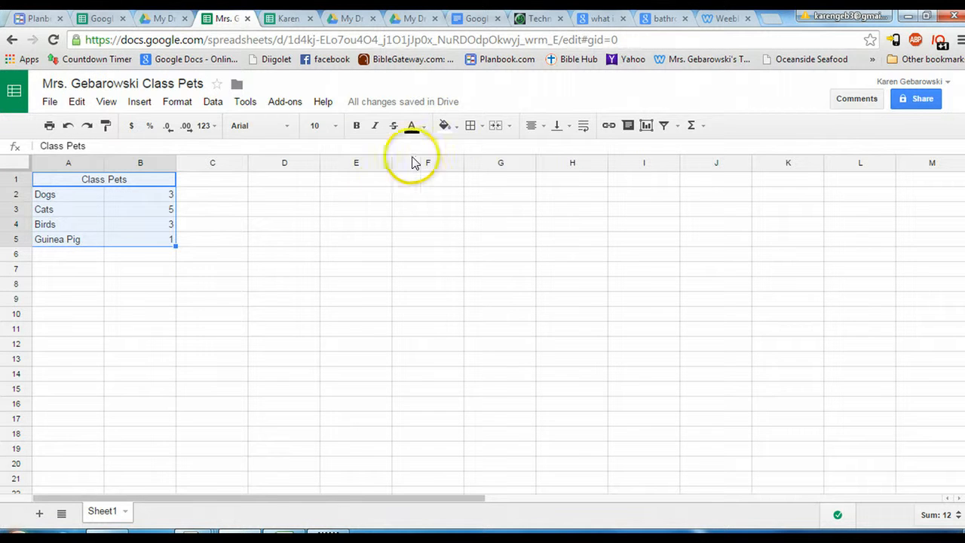
pyautogui.click(482, 128)
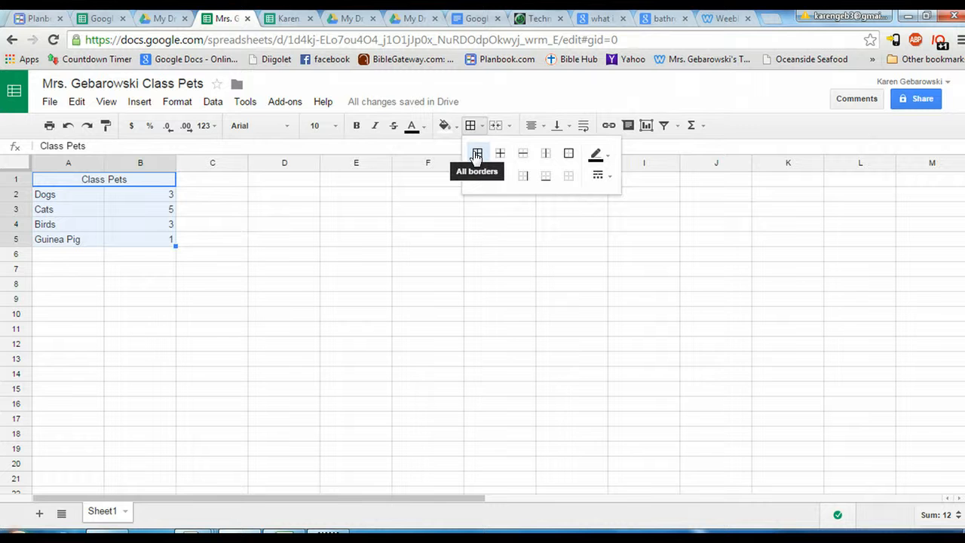
pyautogui.click(476, 154)
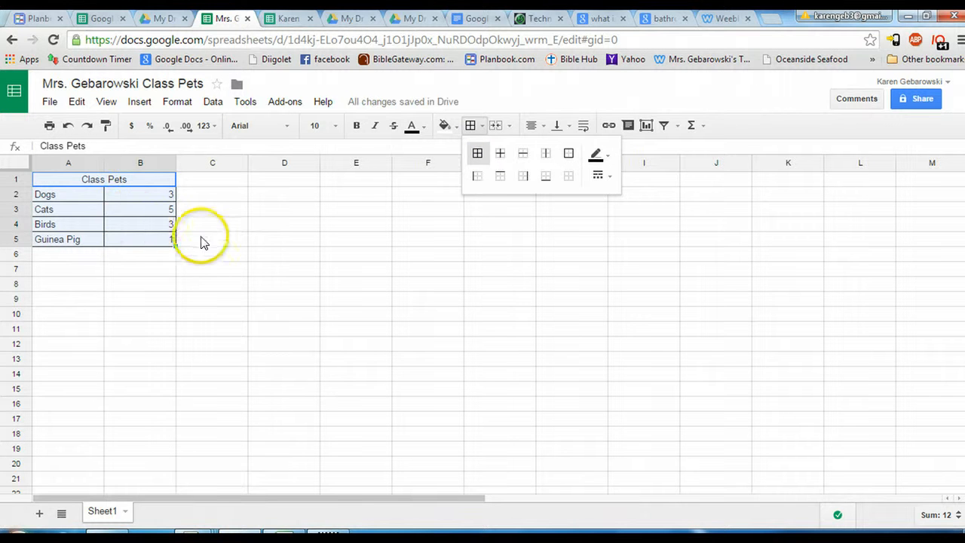
pyautogui.click(154, 287)
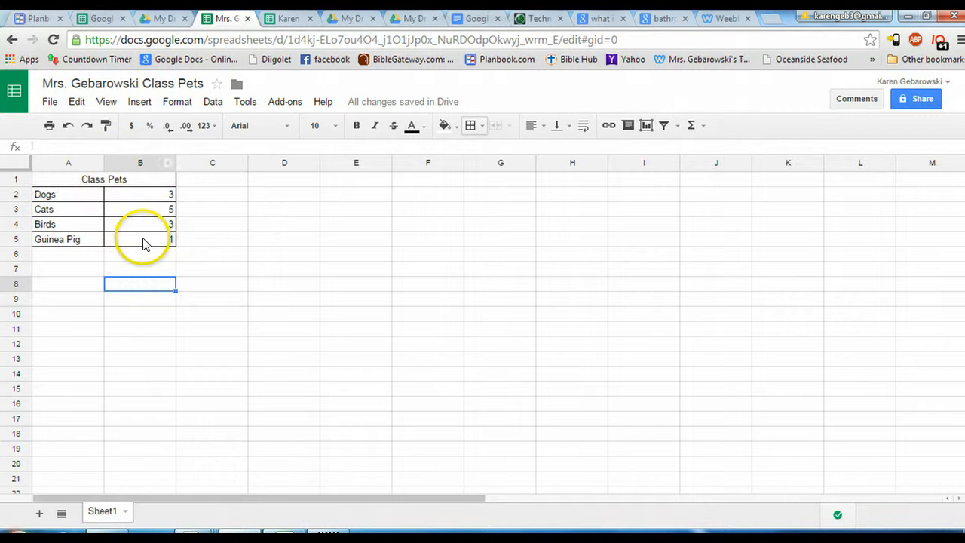
# Insert a vertical column chart based on the table range A1:B5.
pyautogui.moveTo(66, 181); pyautogui.dragTo(120, 241)
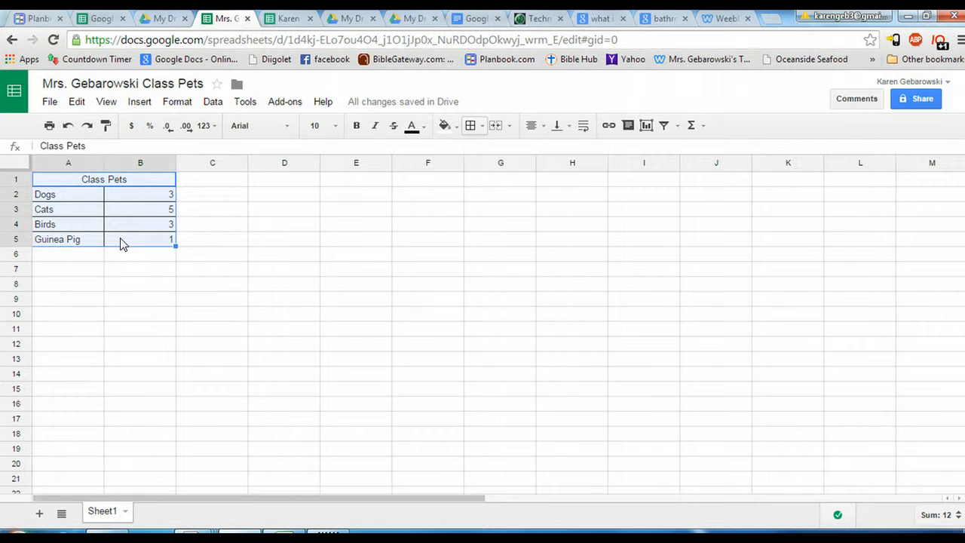
pyautogui.click(138, 103)
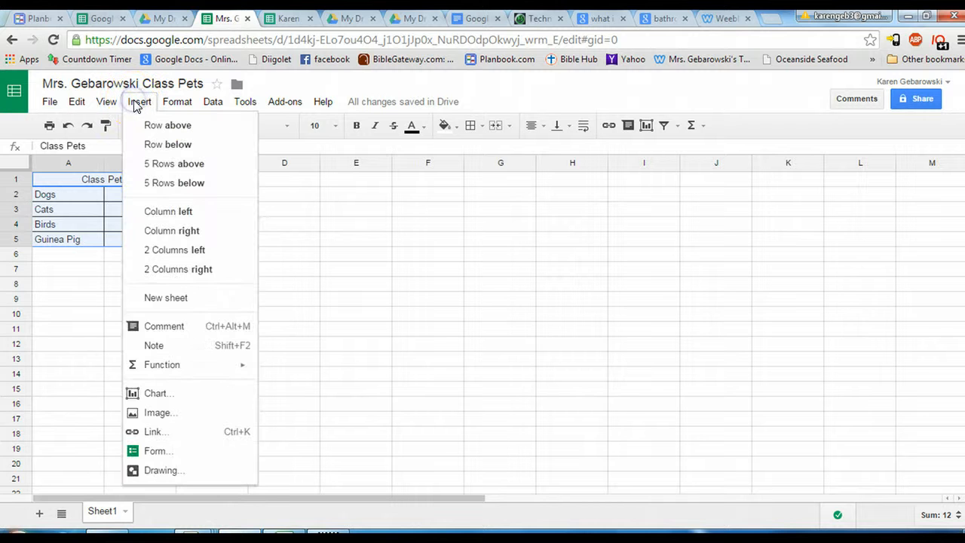
pyautogui.click(154, 394)
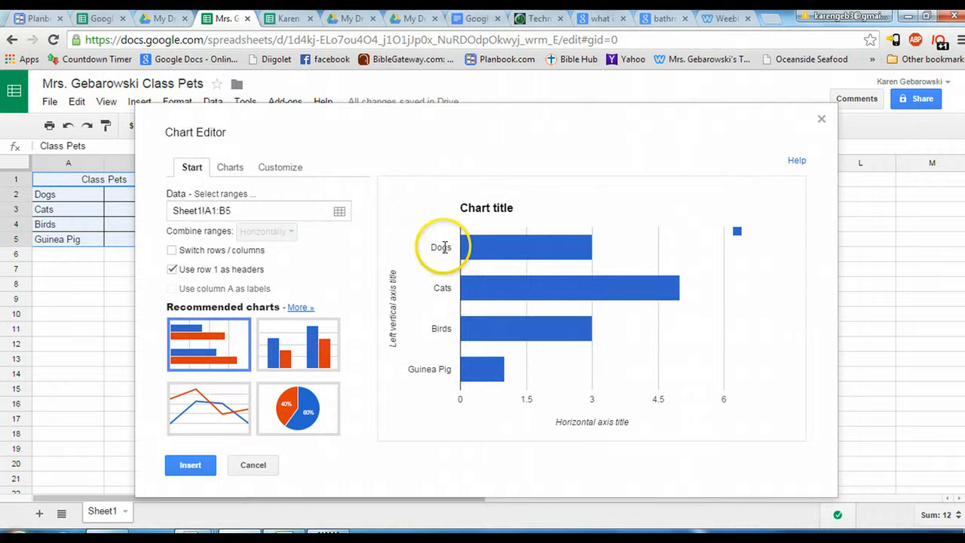
pyautogui.click(284, 354)
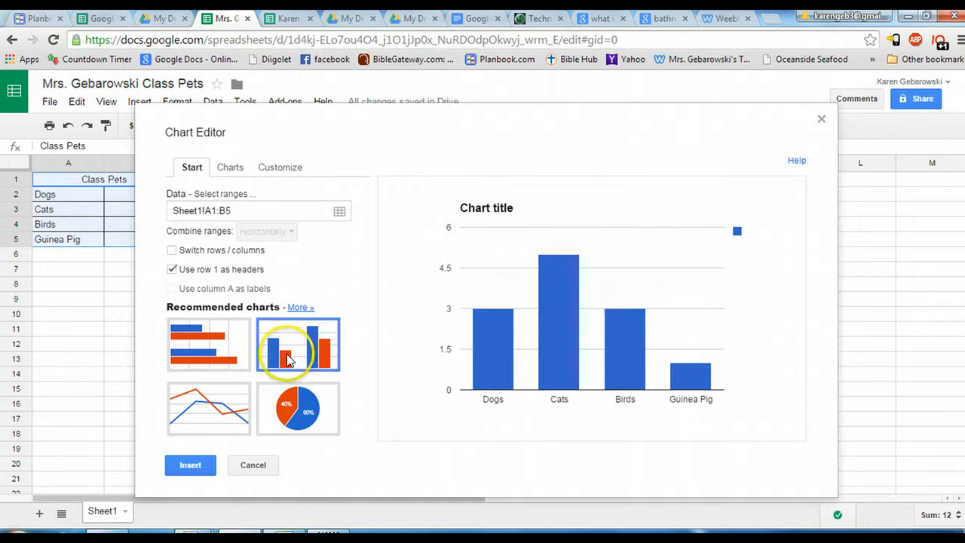
pyautogui.click(190, 464)
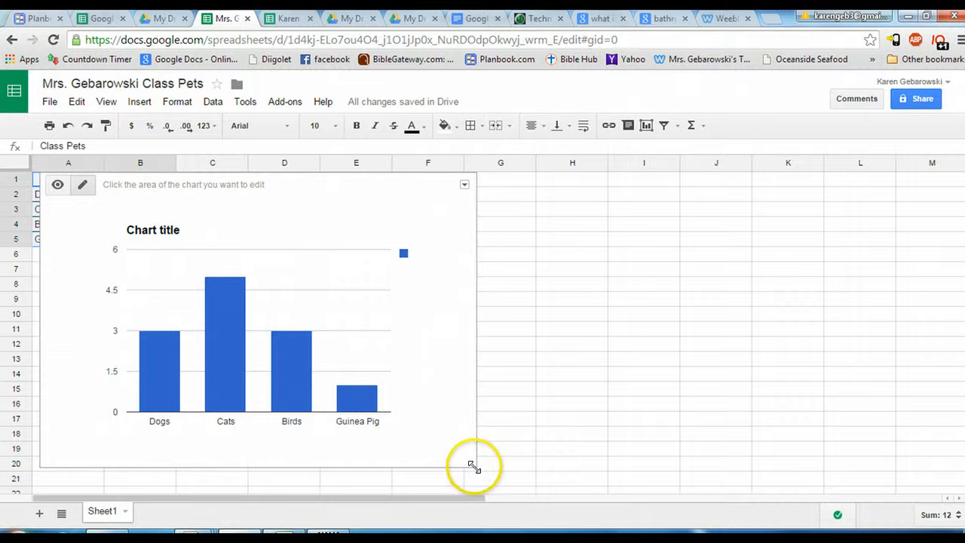
# Shrink the chart to about two and a half columns wide and move it below the table, to about B9:D17.
pyautogui.moveTo(472, 463); pyautogui.dragTo(228, 332)
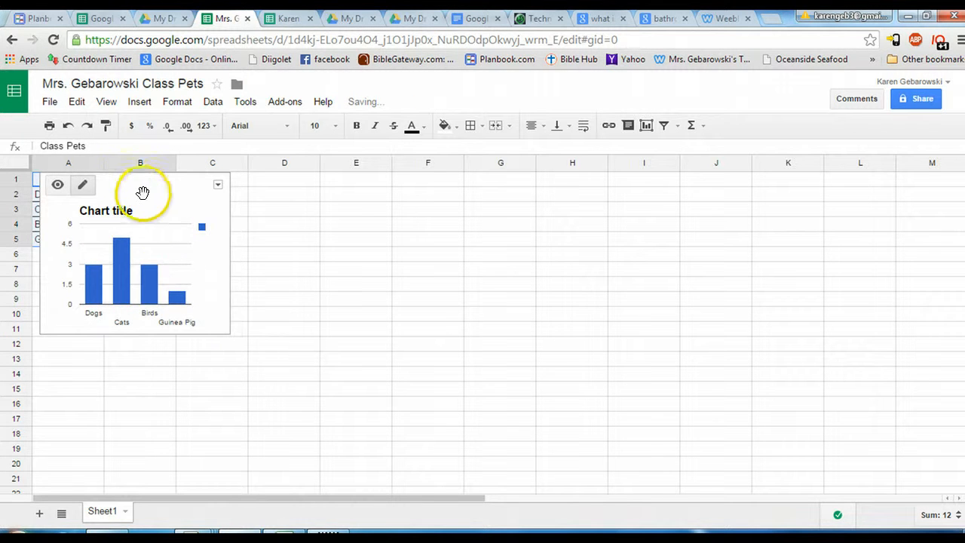
pyautogui.moveTo(133, 187); pyautogui.dragTo(208, 286)
# Try to replace the placeholder chart title with Class Pets.
pyautogui.click(194, 311)
pyautogui.click(195, 311)
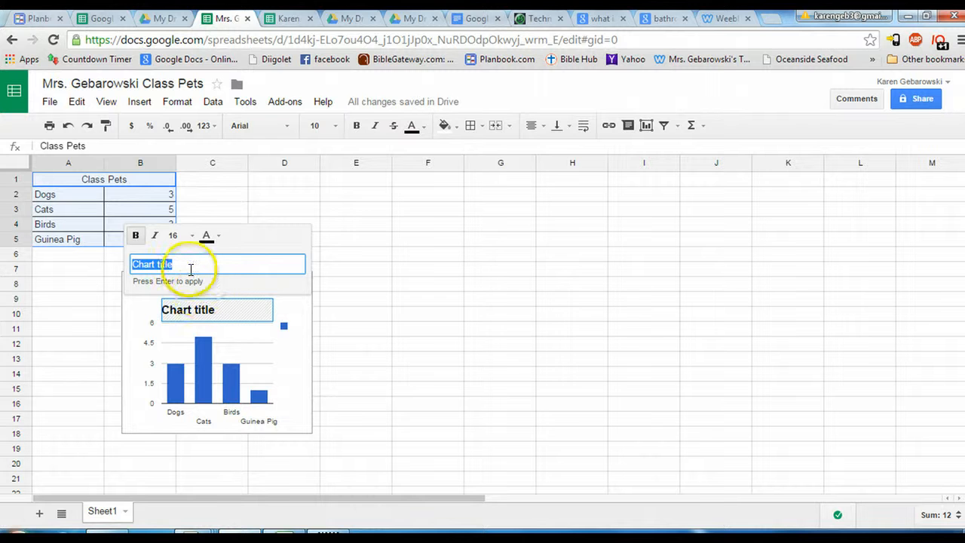
pyautogui.press('BackSpace')
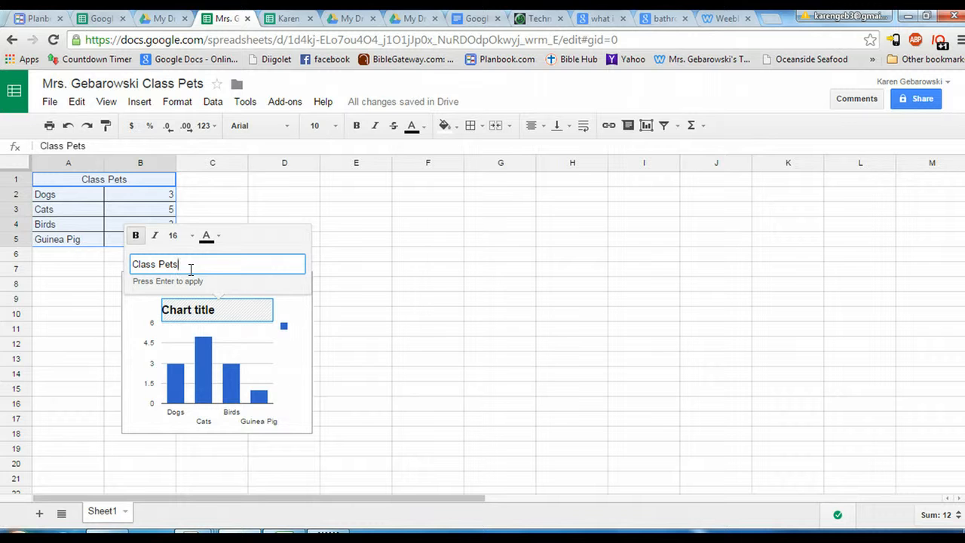
pyautogui.click(352, 322)
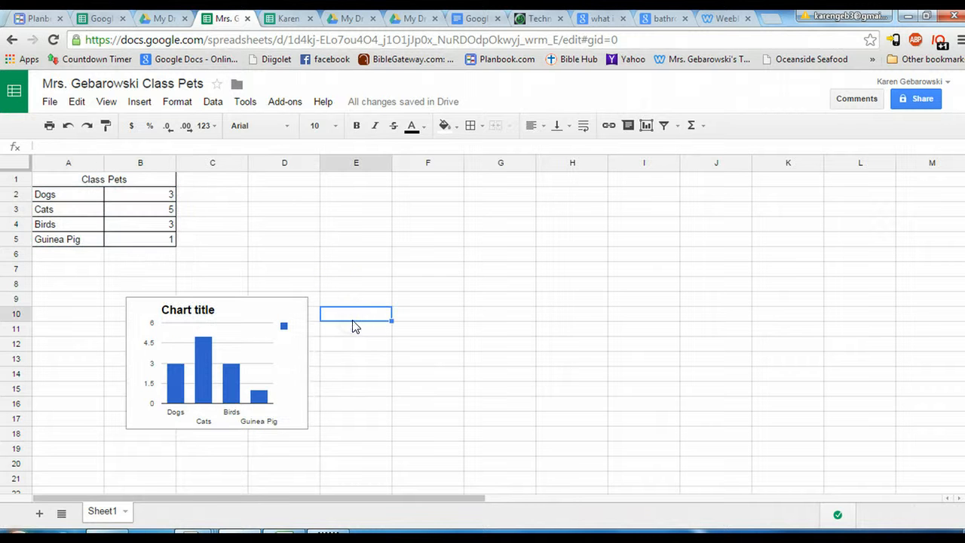
# Set the chart's title to Class Pets and apply it.
pyautogui.click(209, 312)
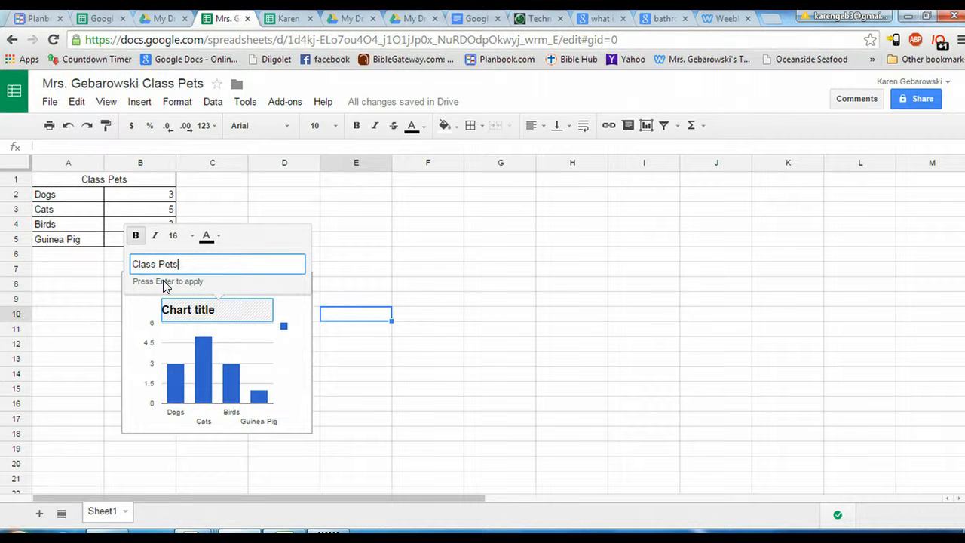
pyautogui.write('Class Pets')
pyautogui.press('Return')
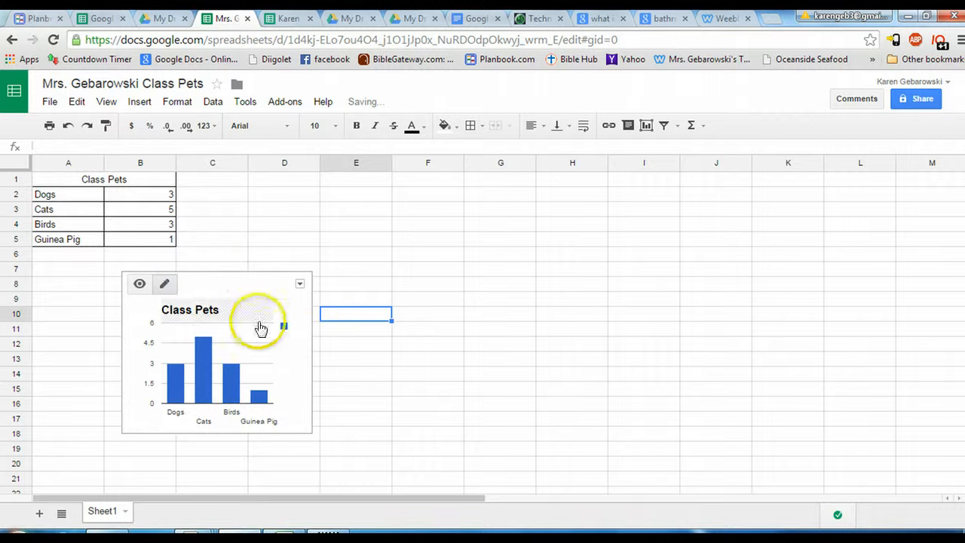
pyautogui.click(344, 359)
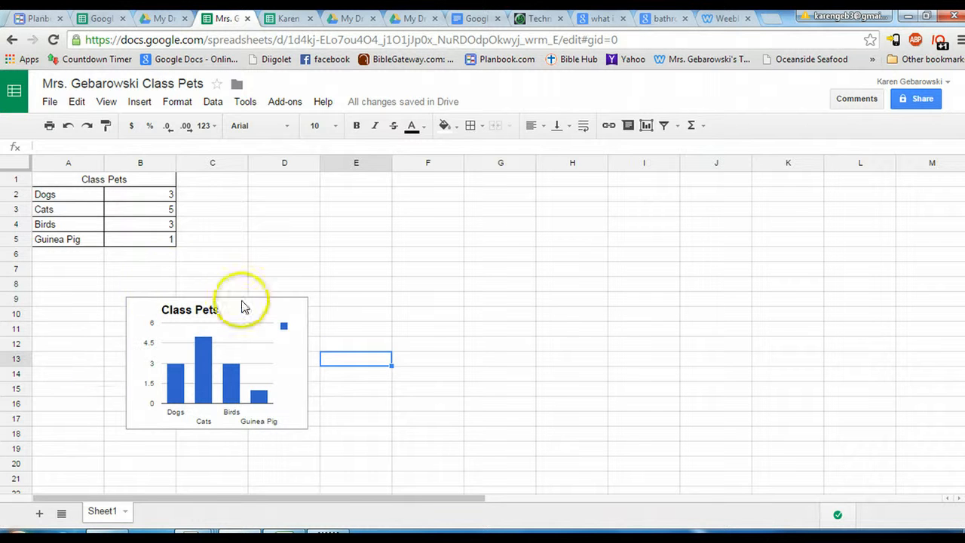